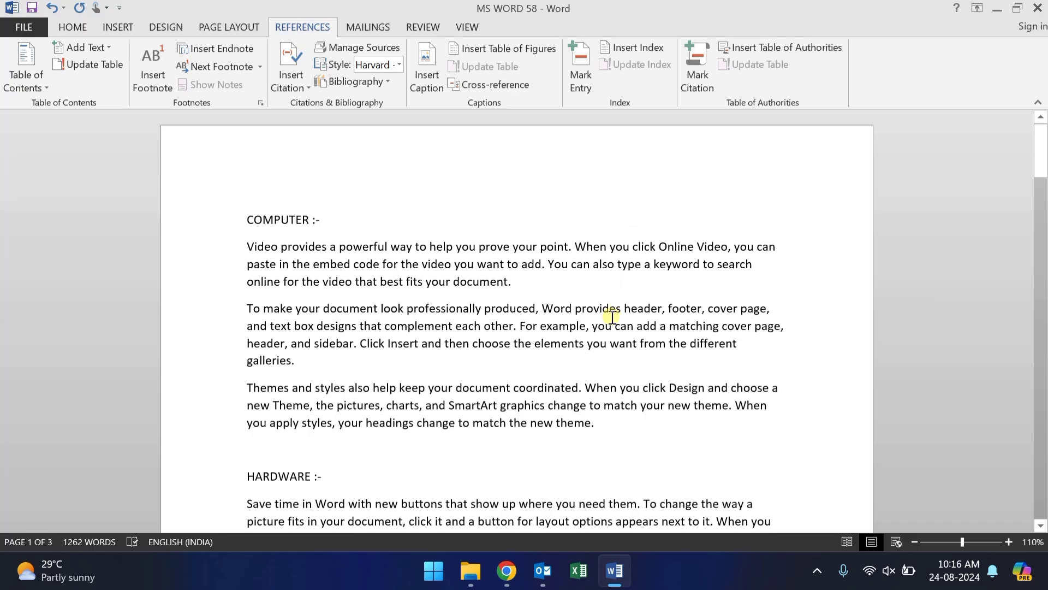
Look through the document's sections and headings, from COMPUTER to MONITOR
{"action": "scroll", "coordinate": [595, 348], "scroll_direction": "down", "scroll_amount": 8}
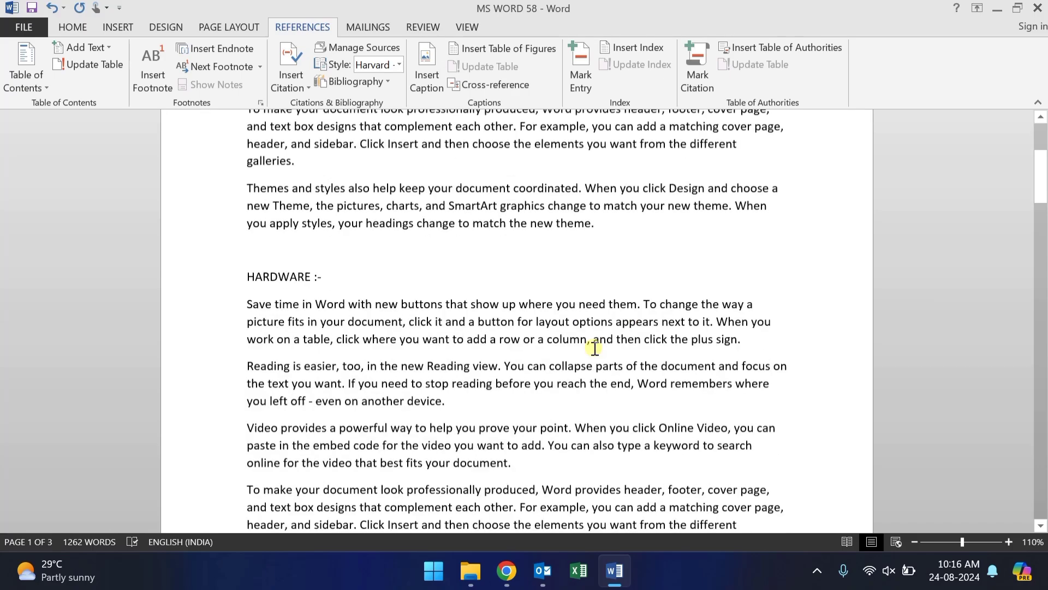
{"action": "scroll", "coordinate": [594, 348], "scroll_direction": "up", "scroll_amount": 2}
{"action": "scroll", "coordinate": [594, 348], "scroll_direction": "up", "scroll_amount": 5}
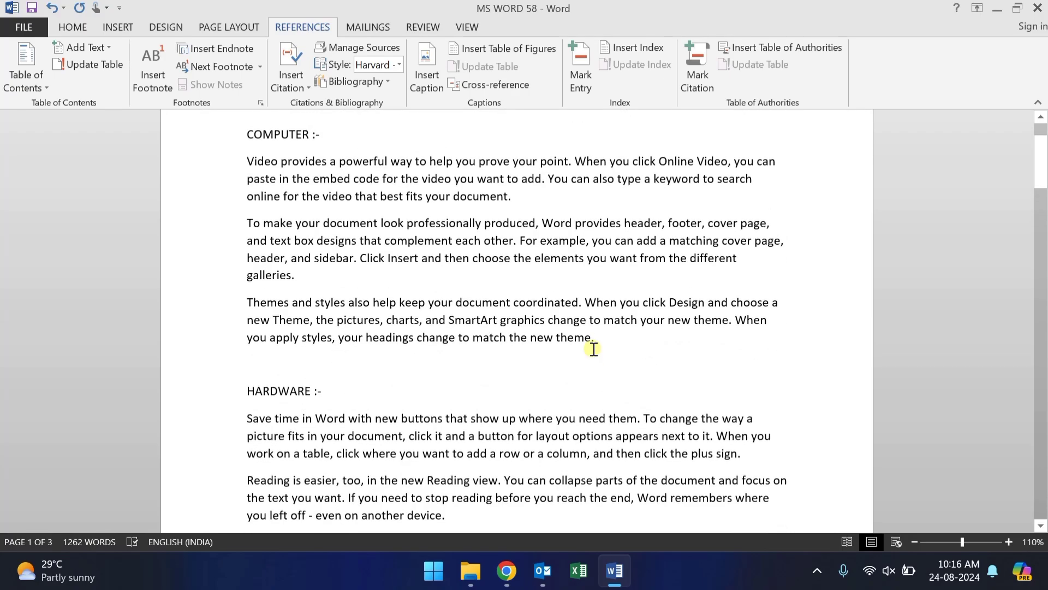
{"action": "scroll", "coordinate": [594, 348], "scroll_direction": "down", "scroll_amount": 20}
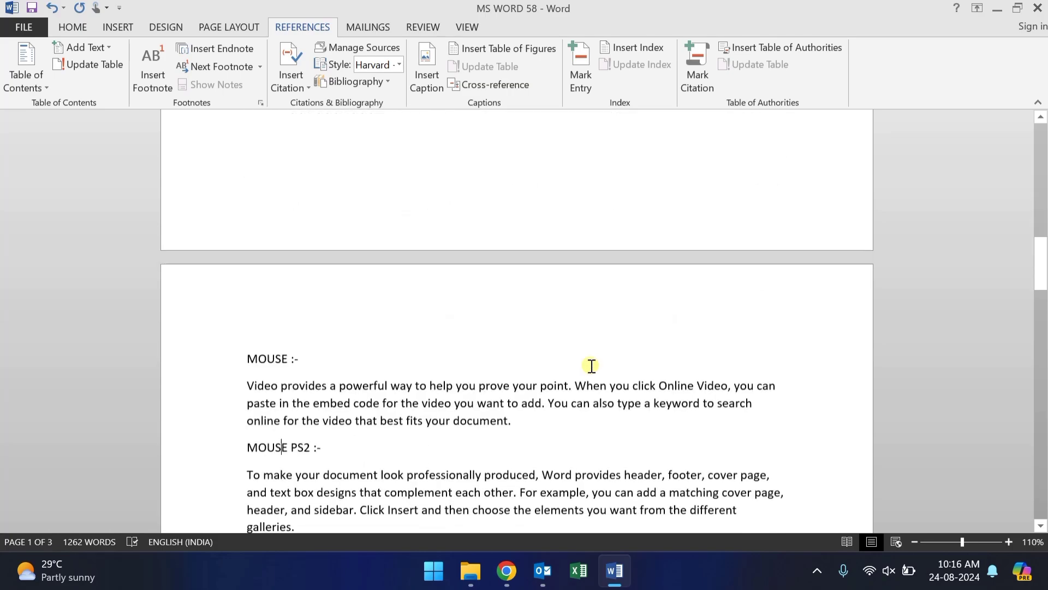
{"action": "scroll", "coordinate": [591, 366], "scroll_direction": "down", "scroll_amount": 15}
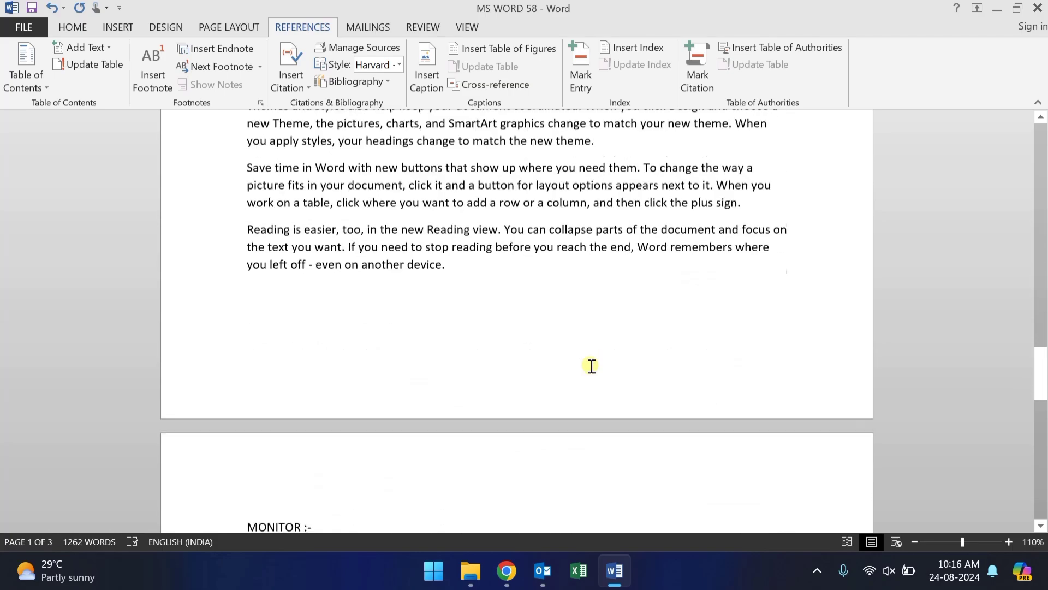
{"action": "scroll", "coordinate": [591, 365], "scroll_direction": "down", "scroll_amount": 1}
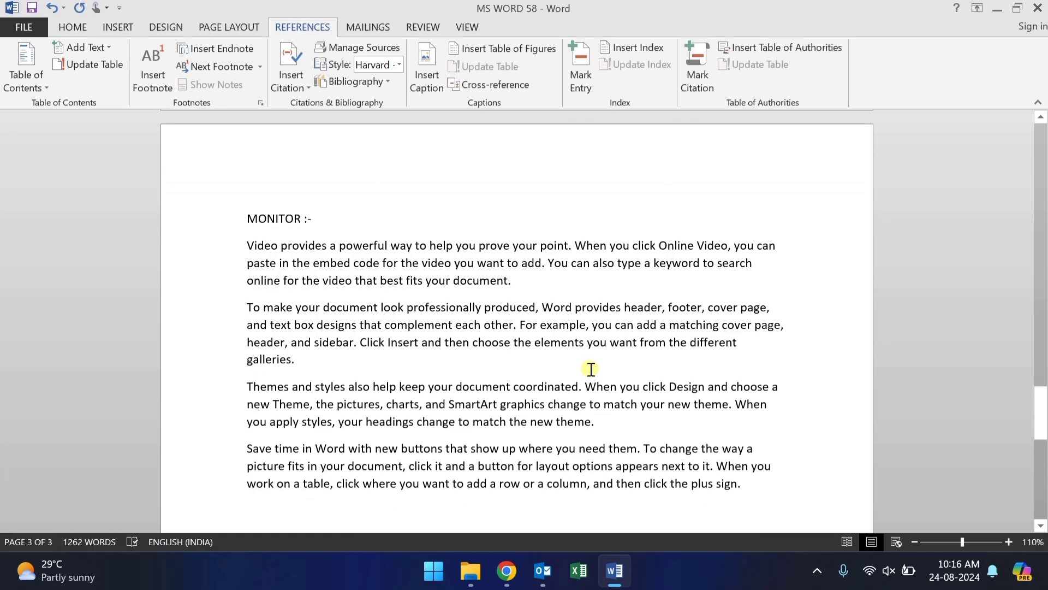
{"action": "scroll", "coordinate": [592, 369], "scroll_direction": "up", "scroll_amount": 1}
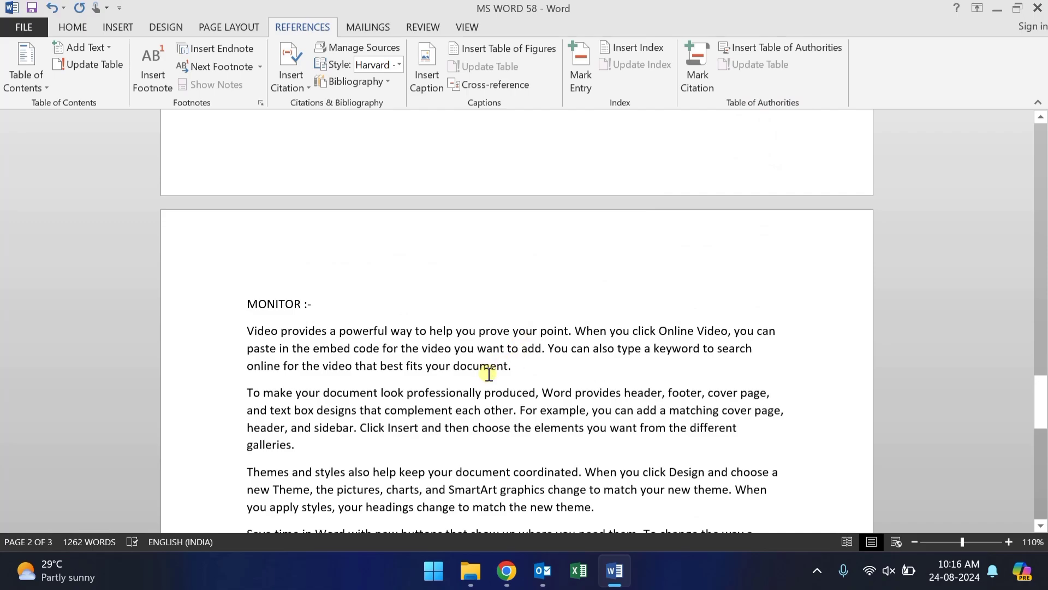
{"action": "scroll", "coordinate": [490, 388], "scroll_direction": "up", "scroll_amount": 11}
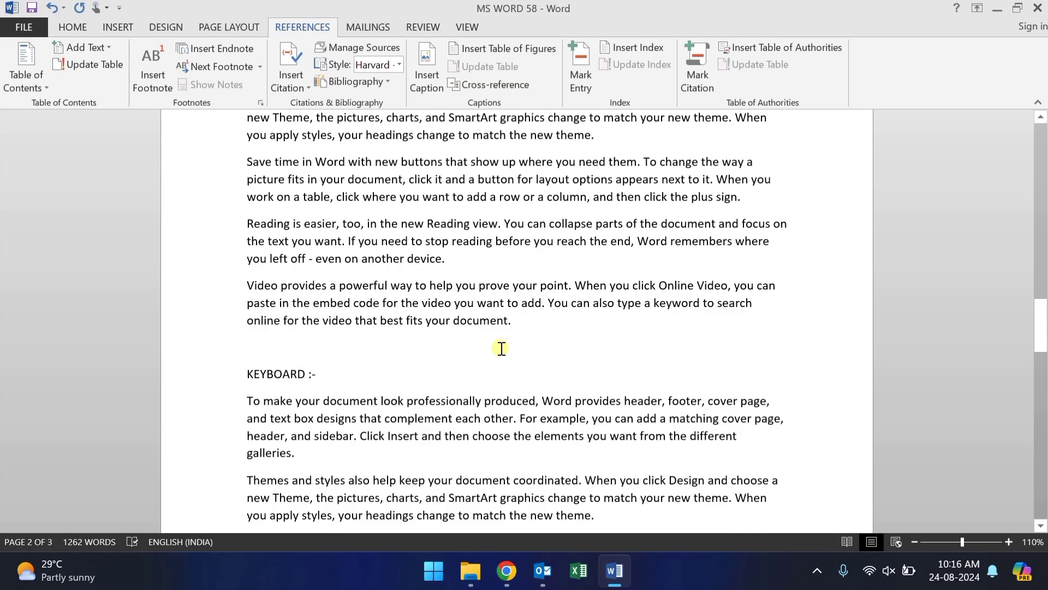
{"action": "scroll", "coordinate": [501, 347], "scroll_direction": "down", "scroll_amount": 10}
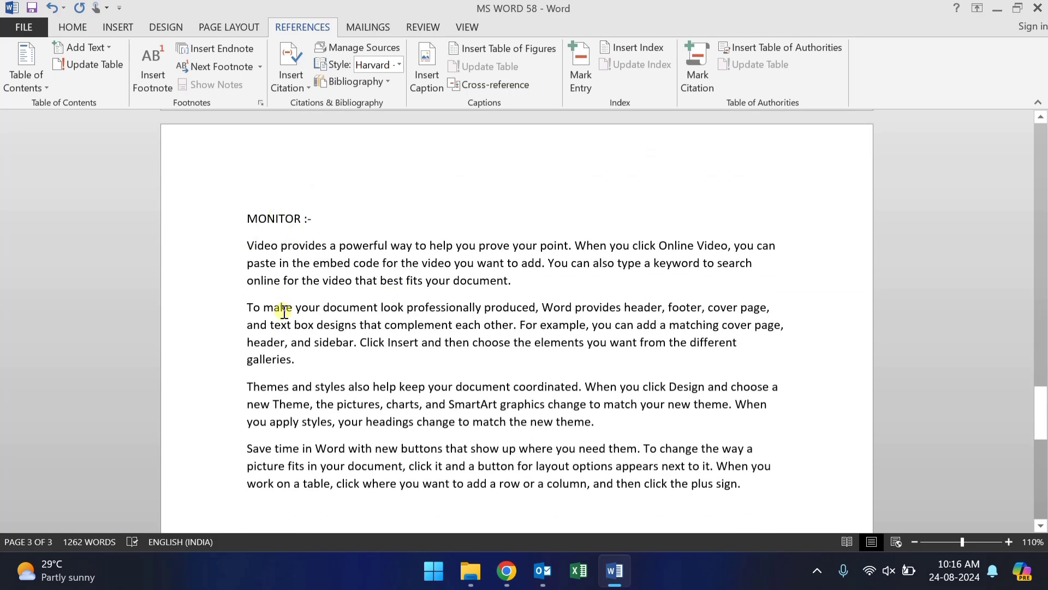
{"action": "scroll", "coordinate": [351, 264], "scroll_direction": "down", "scroll_amount": 5}
{"action": "scroll", "coordinate": [458, 356], "scroll_direction": "up", "scroll_amount": 5}
{"action": "scroll", "coordinate": [459, 356], "scroll_direction": "up", "scroll_amount": 8}
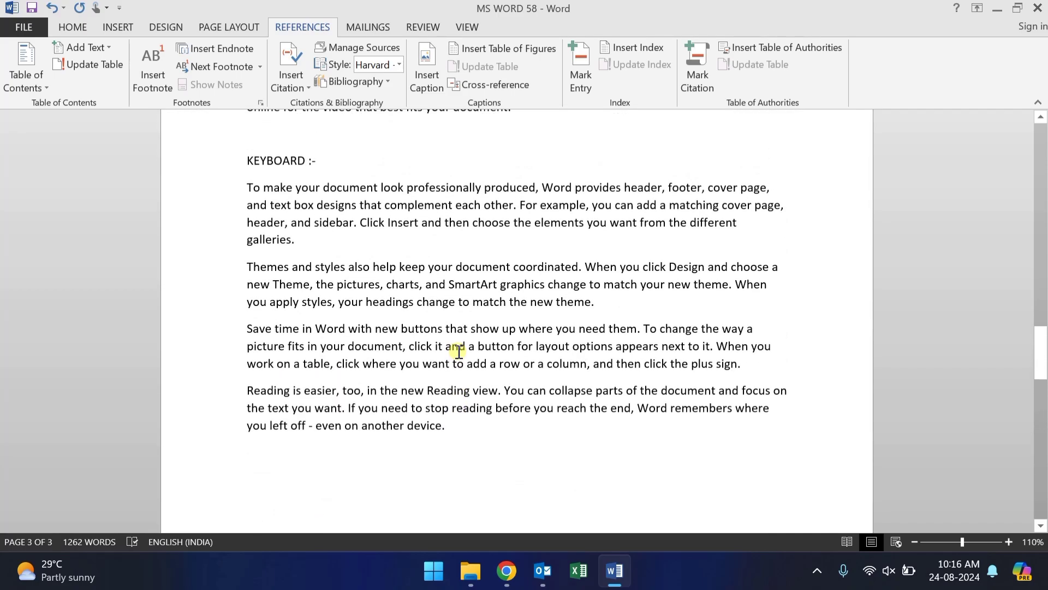
Start a table of authorities citation for the word MOUSE in its section heading and assign it to category 8
{"action": "scroll", "coordinate": [458, 353], "scroll_direction": "up", "scroll_amount": 4}
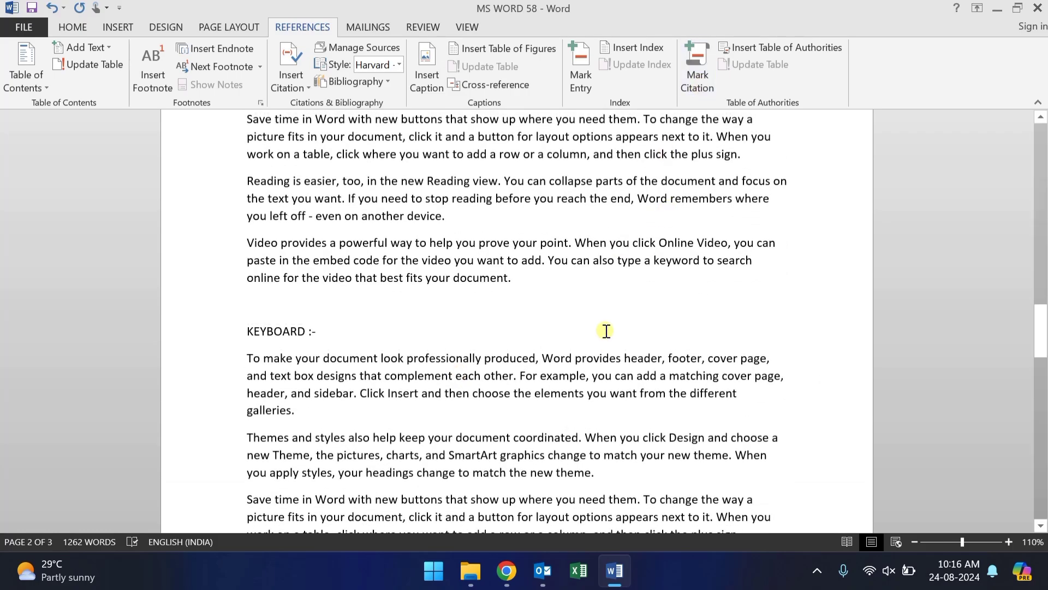
{"action": "scroll", "coordinate": [587, 338], "scroll_direction": "up", "scroll_amount": 5}
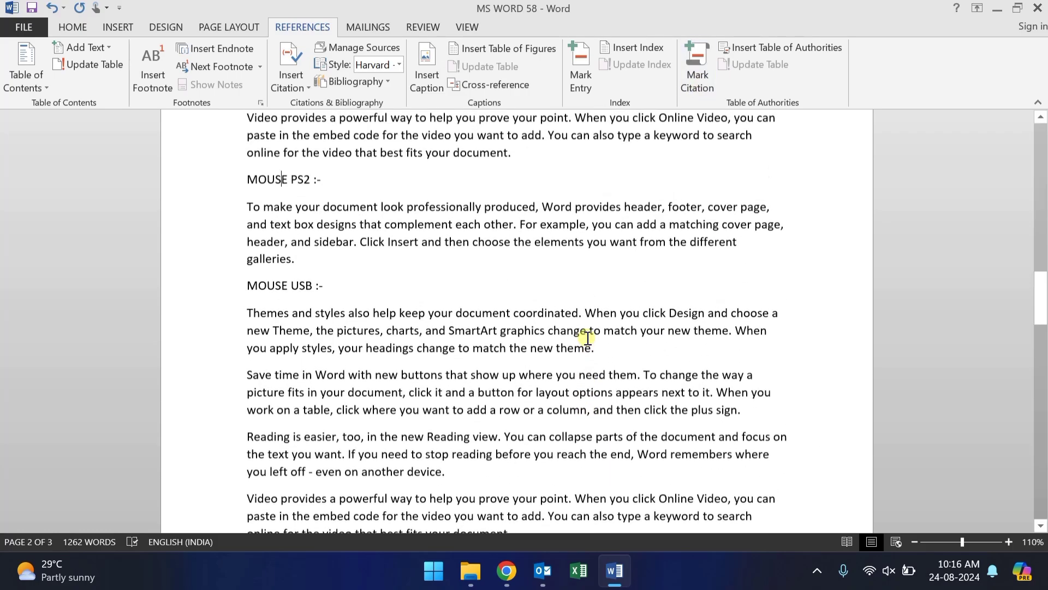
{"action": "scroll", "coordinate": [587, 339], "scroll_direction": "up", "scroll_amount": 3}
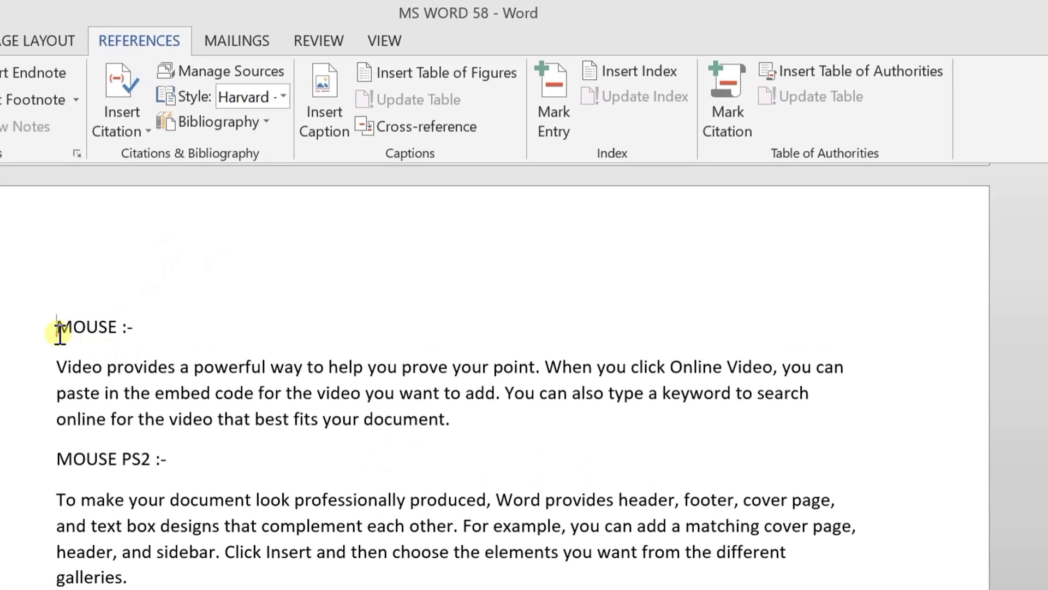
{"action": "left_click_drag", "start_coordinate": [59, 327], "coordinate": [117, 327]}
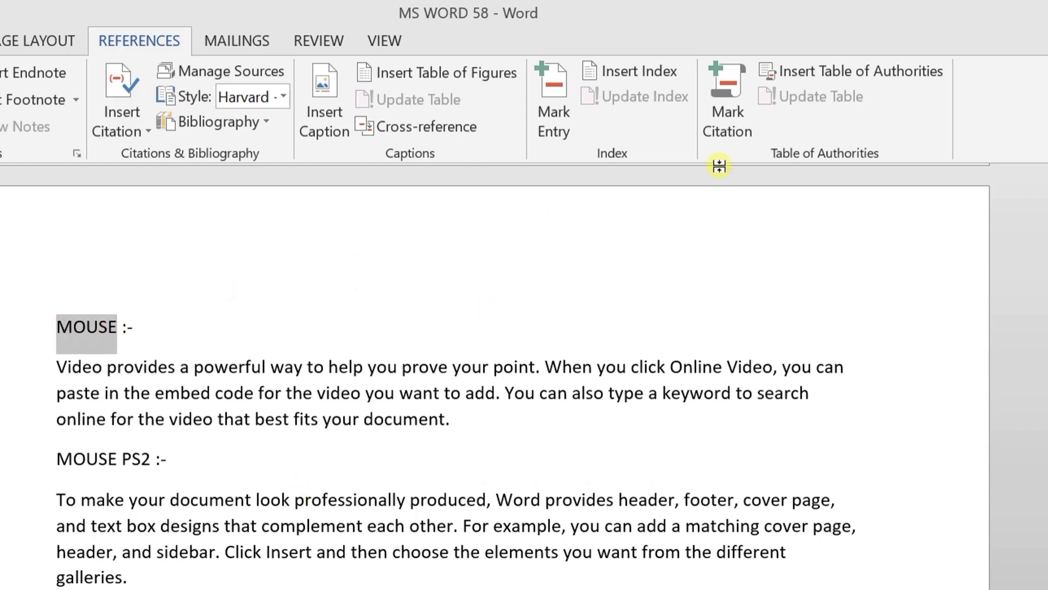
{"action": "left_click", "coordinate": [732, 131]}
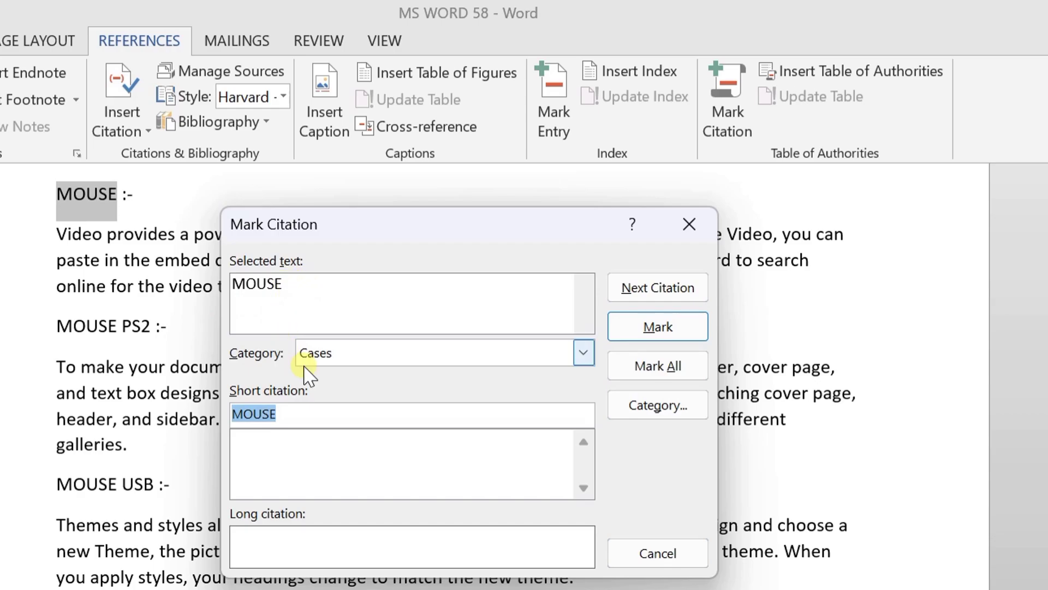
{"action": "left_click", "coordinate": [584, 354]}
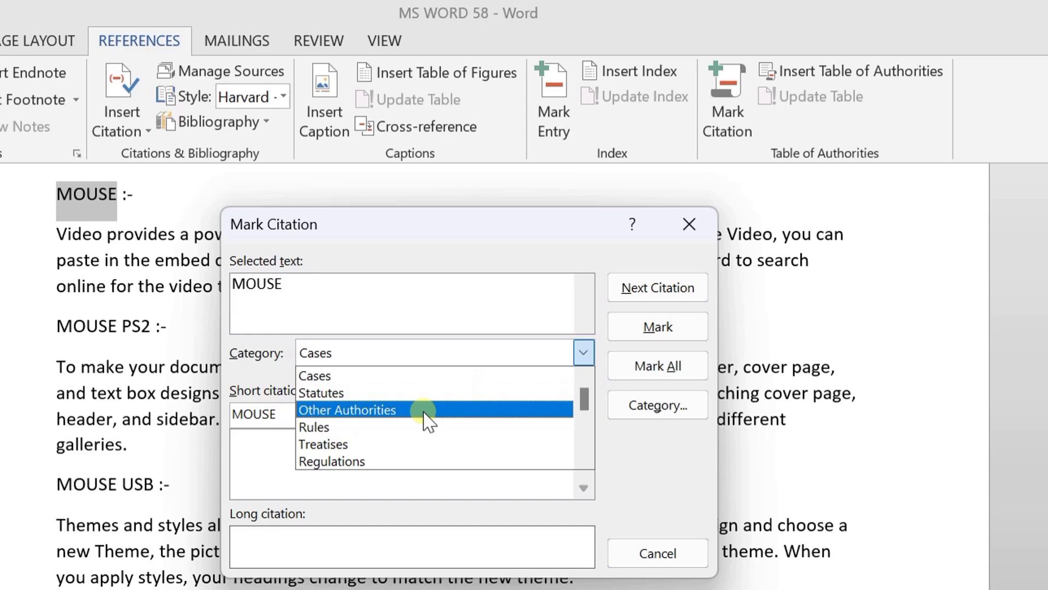
{"action": "scroll", "coordinate": [429, 423], "scroll_direction": "down", "scroll_amount": 5}
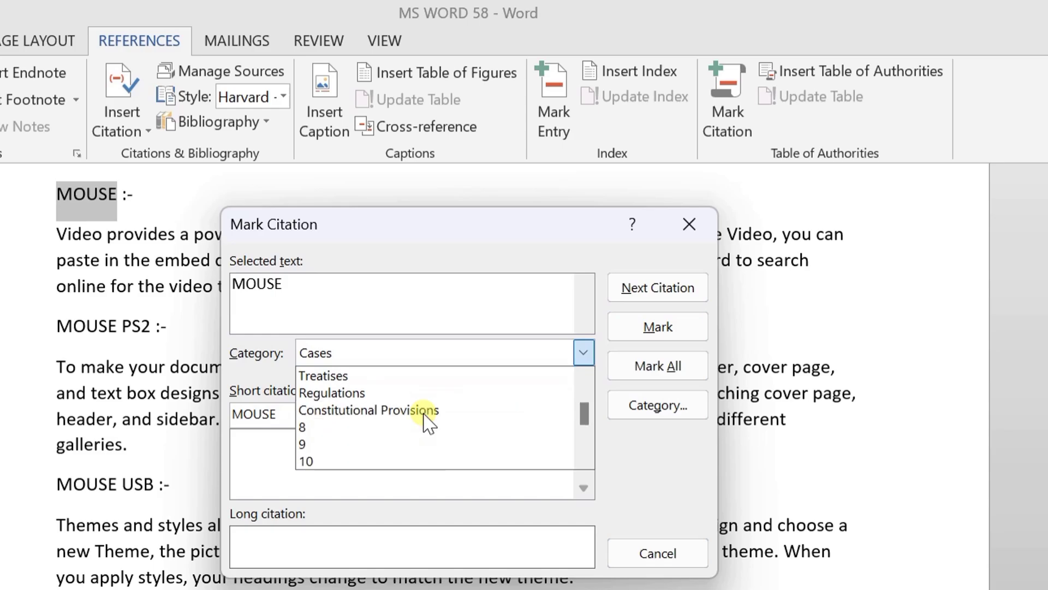
{"action": "scroll", "coordinate": [429, 424], "scroll_direction": "up", "scroll_amount": 5}
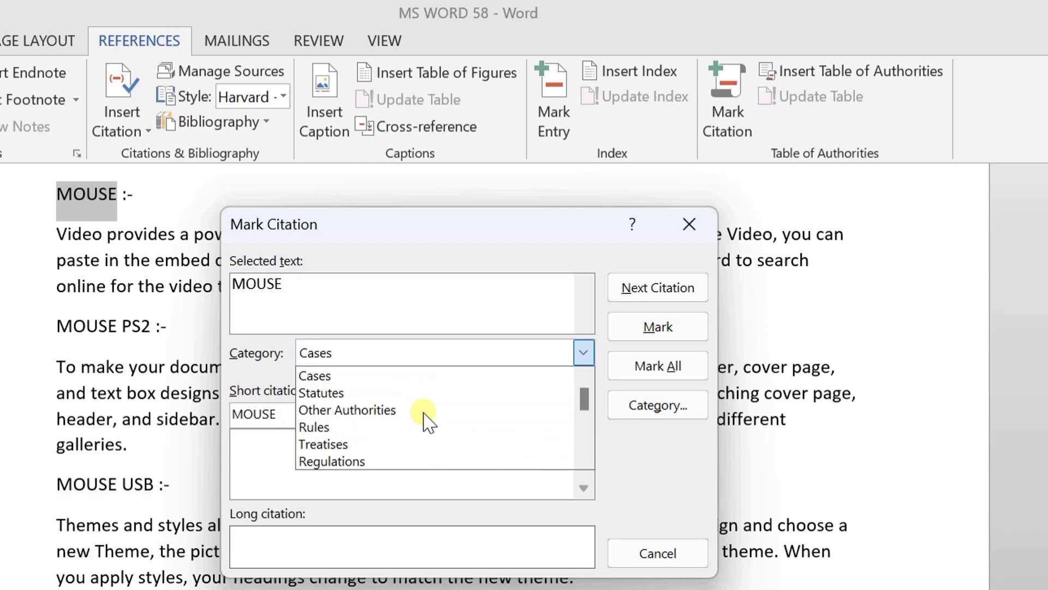
{"action": "scroll", "coordinate": [428, 424], "scroll_direction": "down", "scroll_amount": 2}
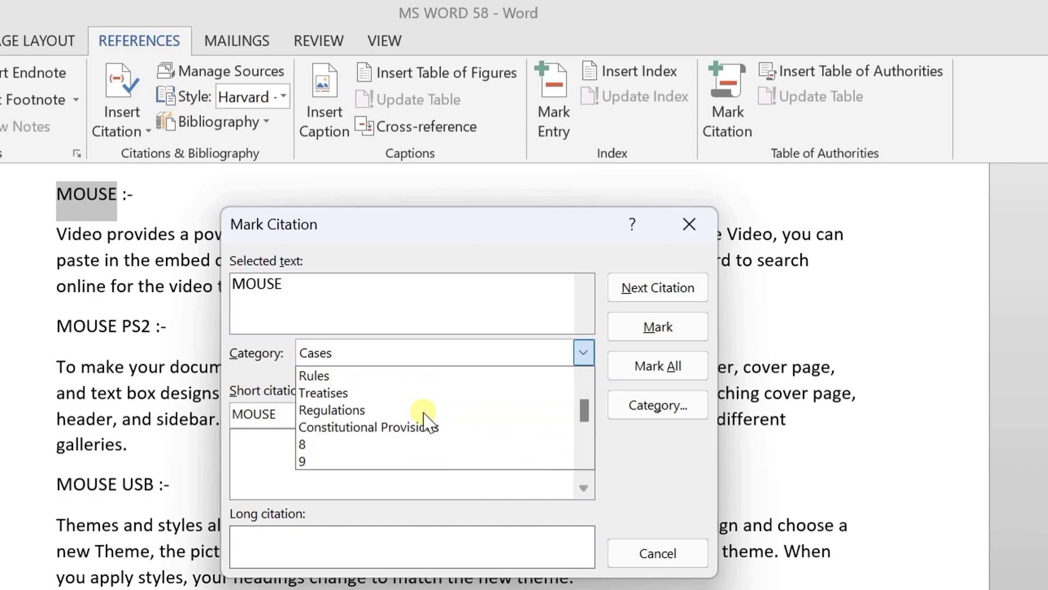
{"action": "left_click", "coordinate": [322, 447]}
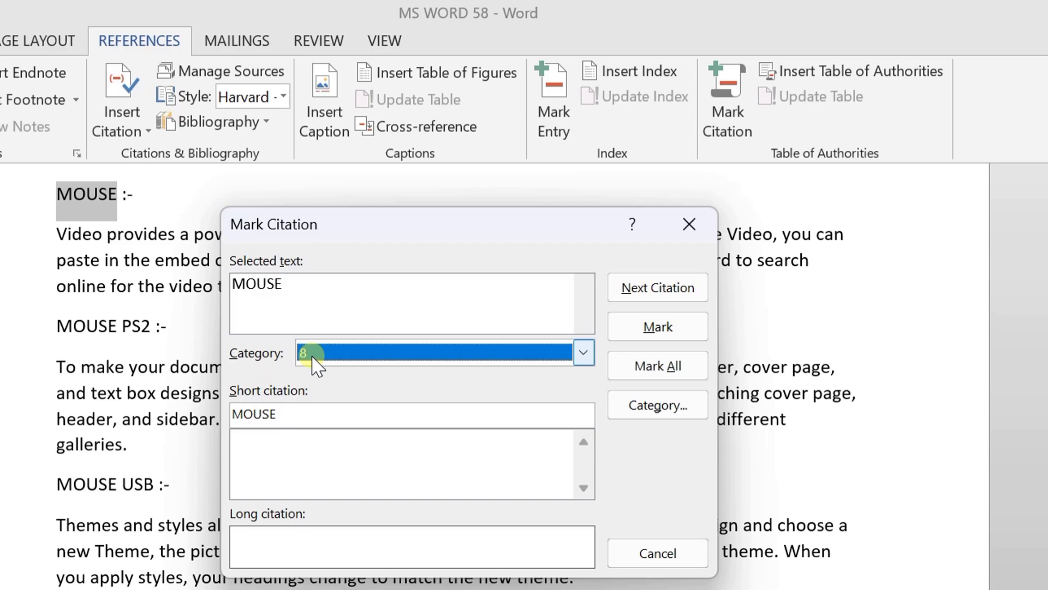
Rename citation category 8 as INPUT DEVICES and close the citation dialog
{"action": "left_click", "coordinate": [689, 415]}
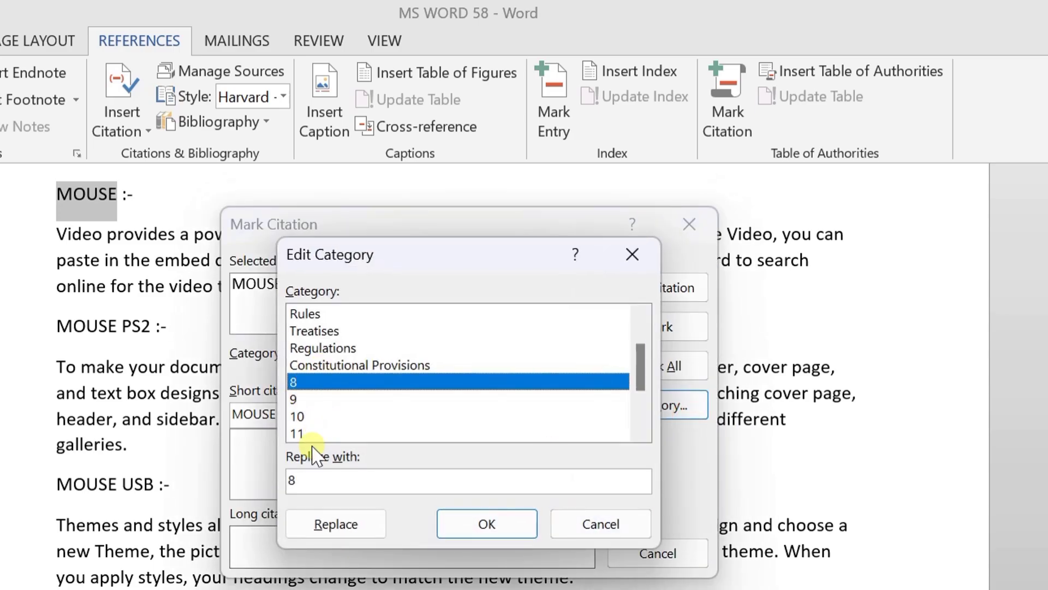
{"action": "double_click", "coordinate": [305, 485]}
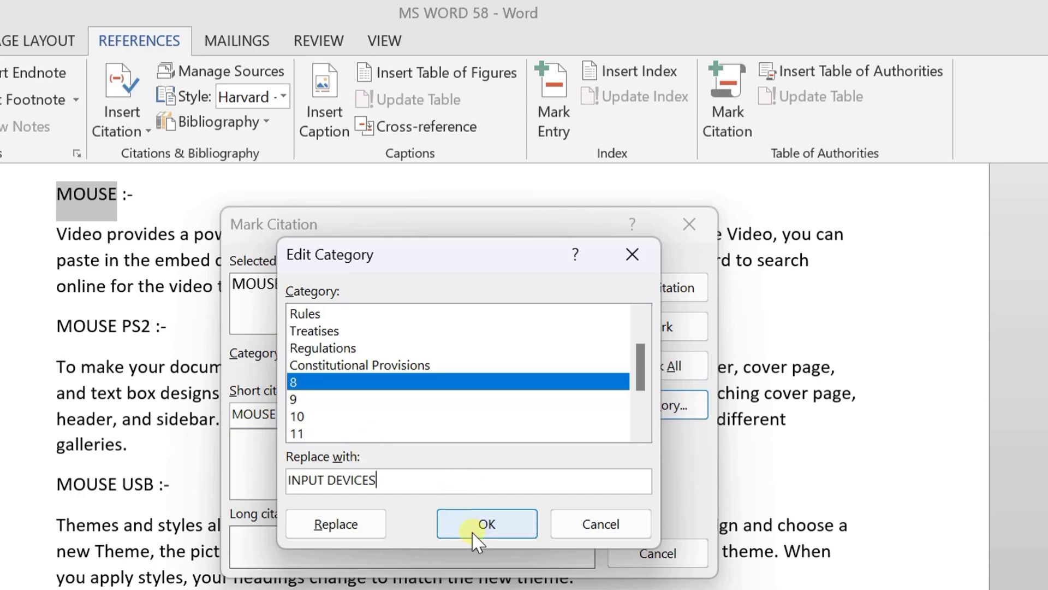
{"action": "left_click", "coordinate": [375, 527]}
{"action": "left_click", "coordinate": [502, 536]}
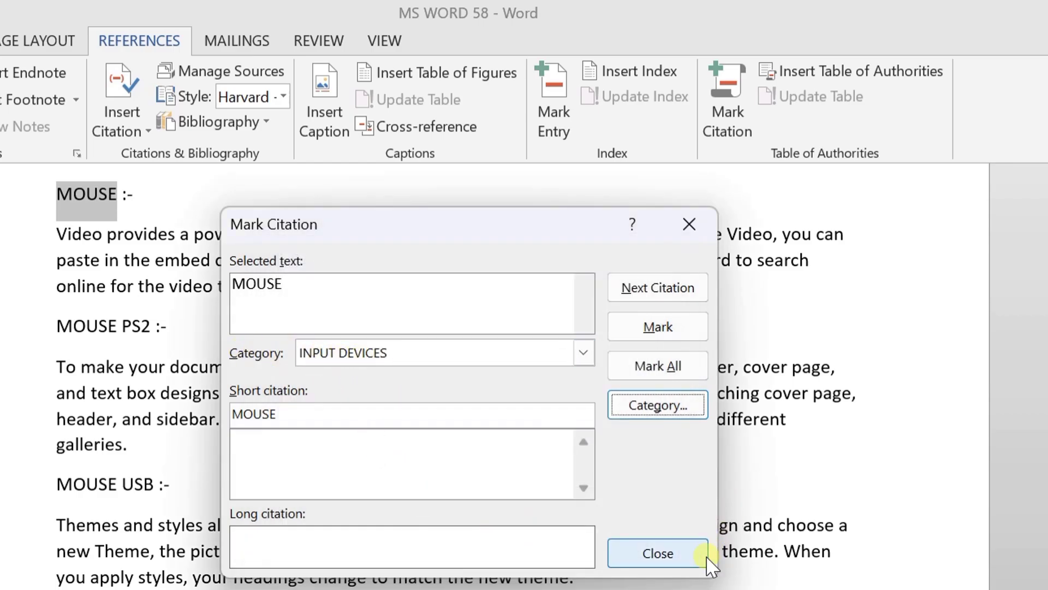
{"action": "left_click", "coordinate": [657, 553]}
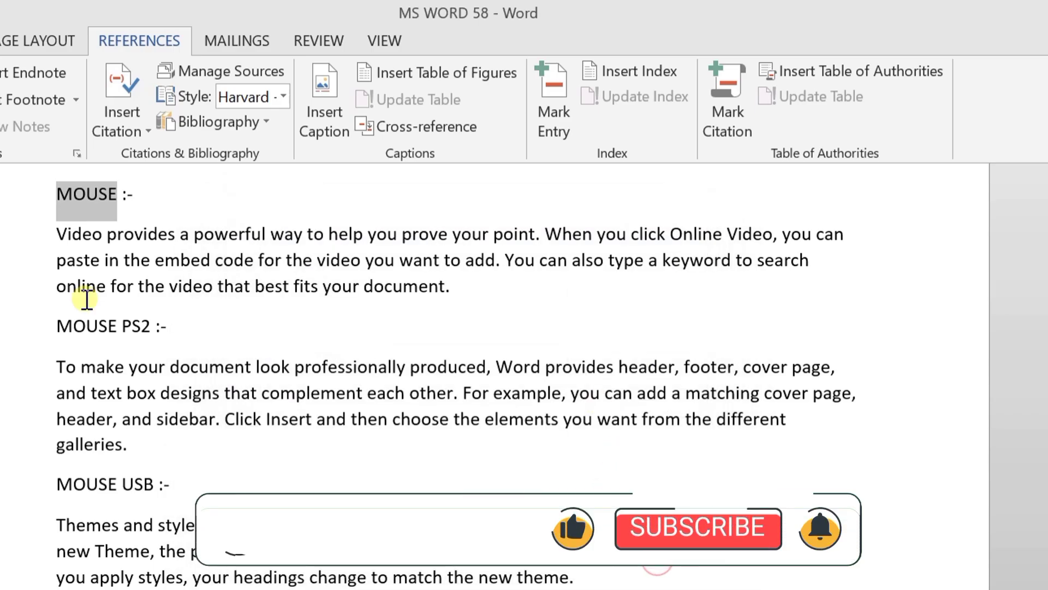
Mark the heading text MOUSE PS2 as a citation in the INPUT DEVICES category and hide the formatting marks
{"action": "left_click_drag", "start_coordinate": [59, 326], "coordinate": [149, 328]}
{"action": "left_click", "coordinate": [729, 112]}
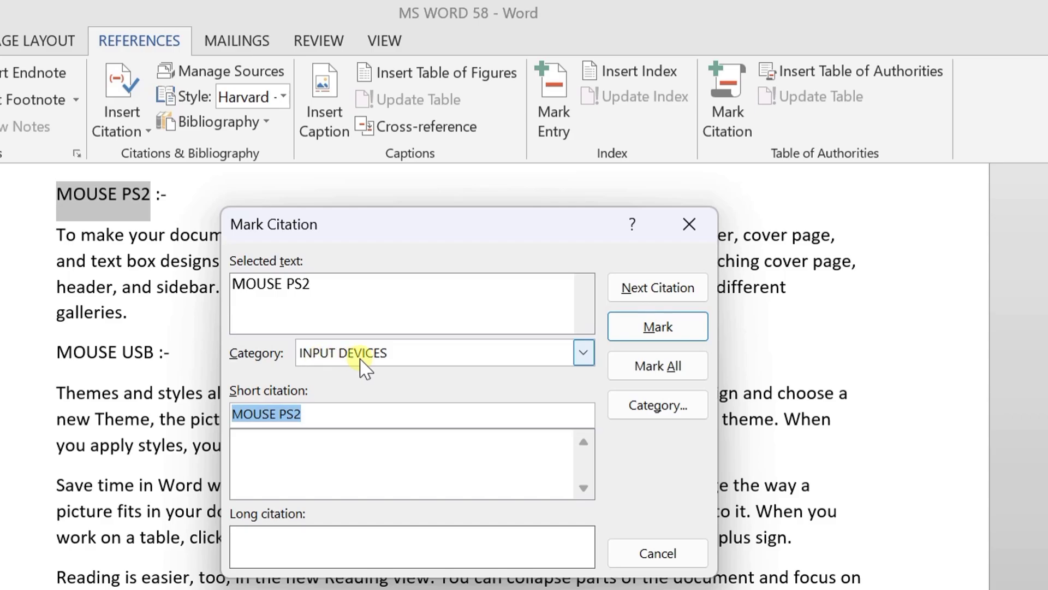
{"action": "left_click", "coordinate": [641, 327]}
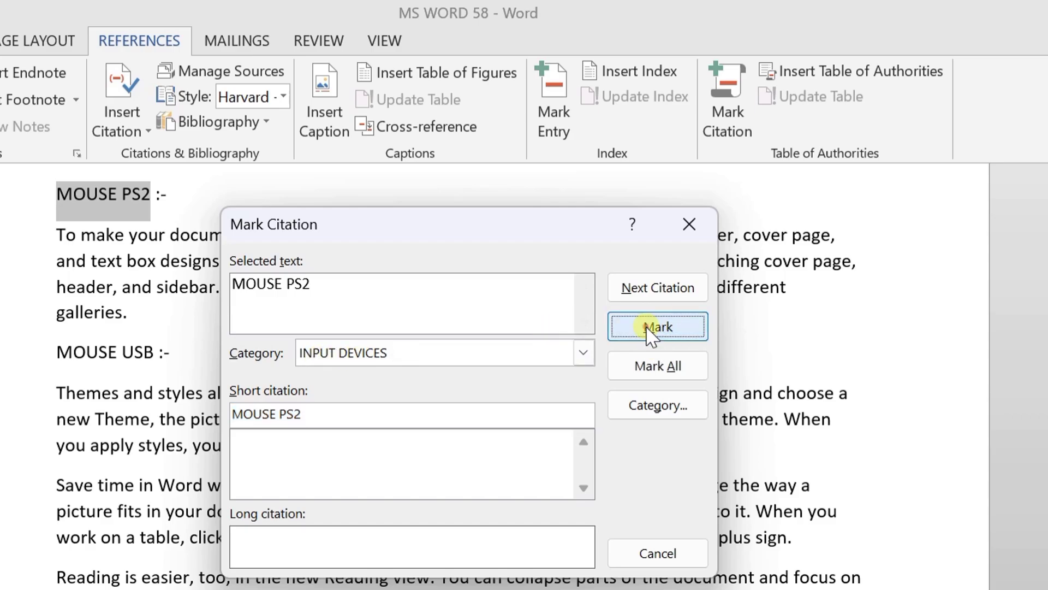
{"action": "left_click", "coordinate": [689, 553]}
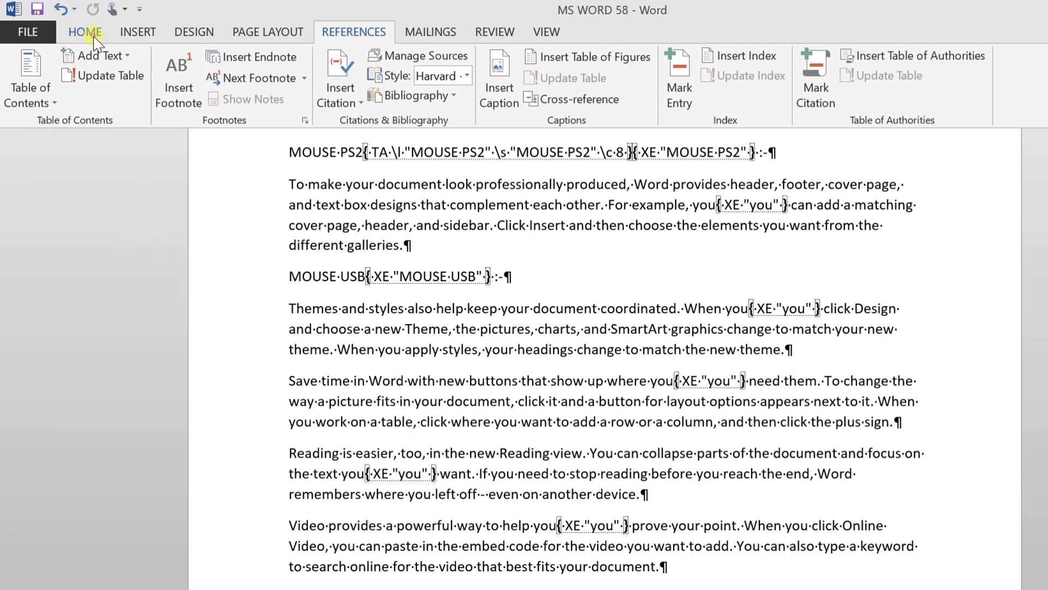
{"action": "left_click", "coordinate": [90, 34]}
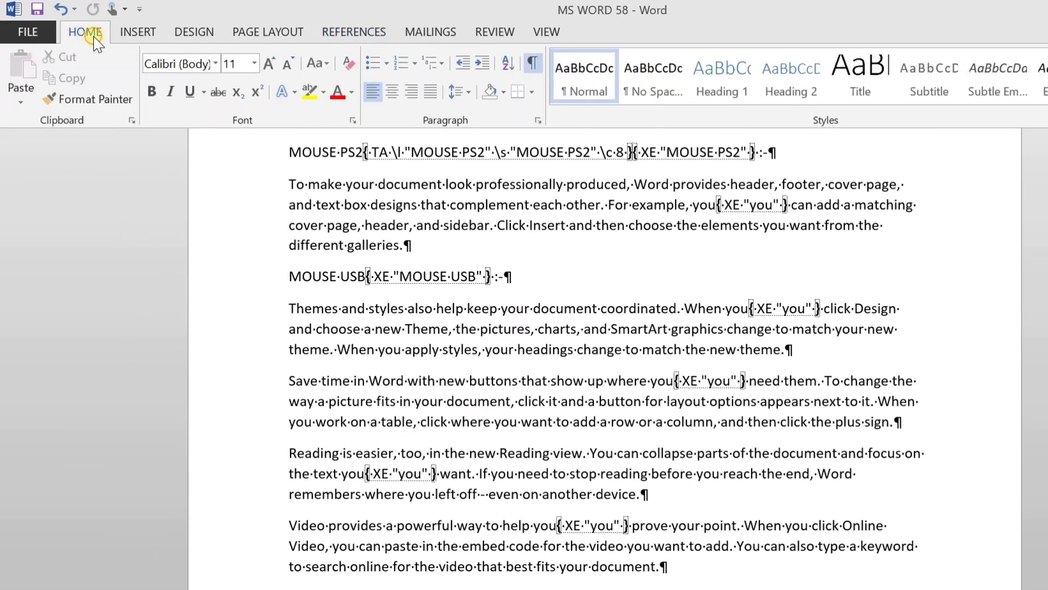
{"action": "left_click", "coordinate": [532, 64]}
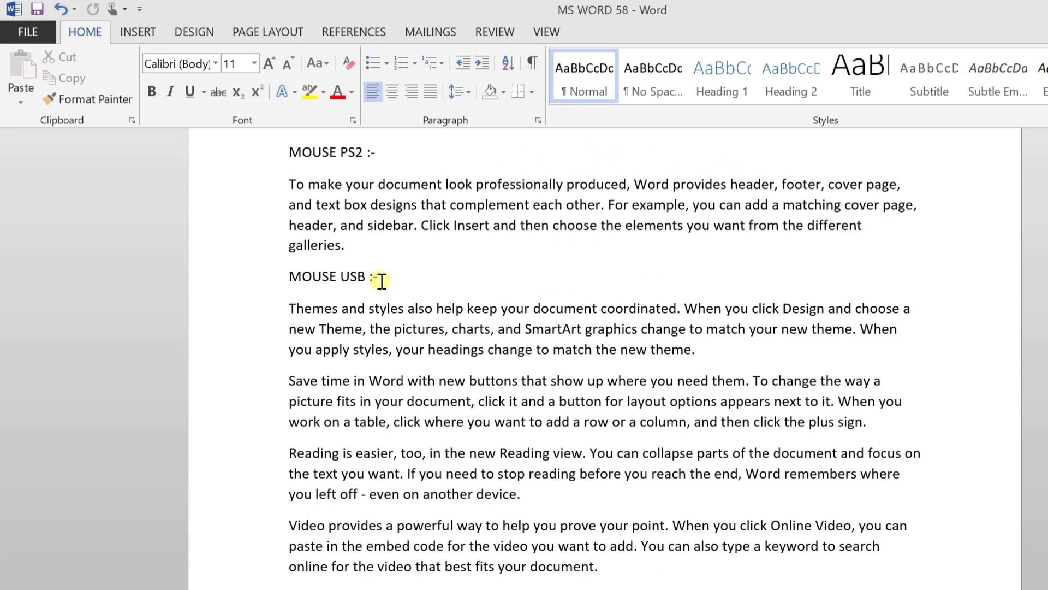
Mark the heading text MOUSE USB as a citation in the INPUT DEVICES category and hide the formatting marks
{"action": "left_click", "coordinate": [353, 31]}
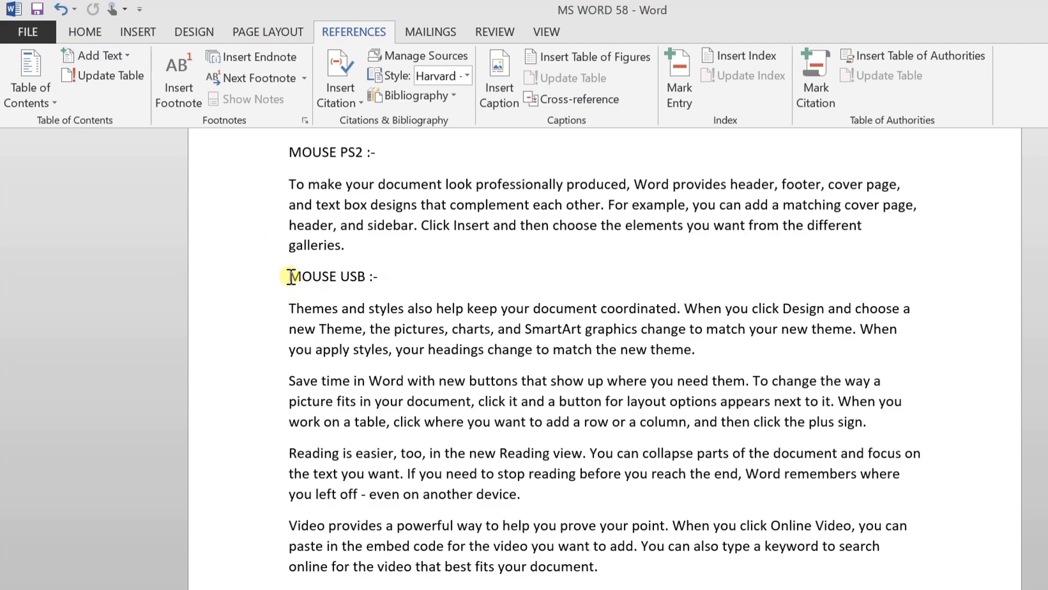
{"action": "left_click_drag", "start_coordinate": [291, 276], "coordinate": [364, 277]}
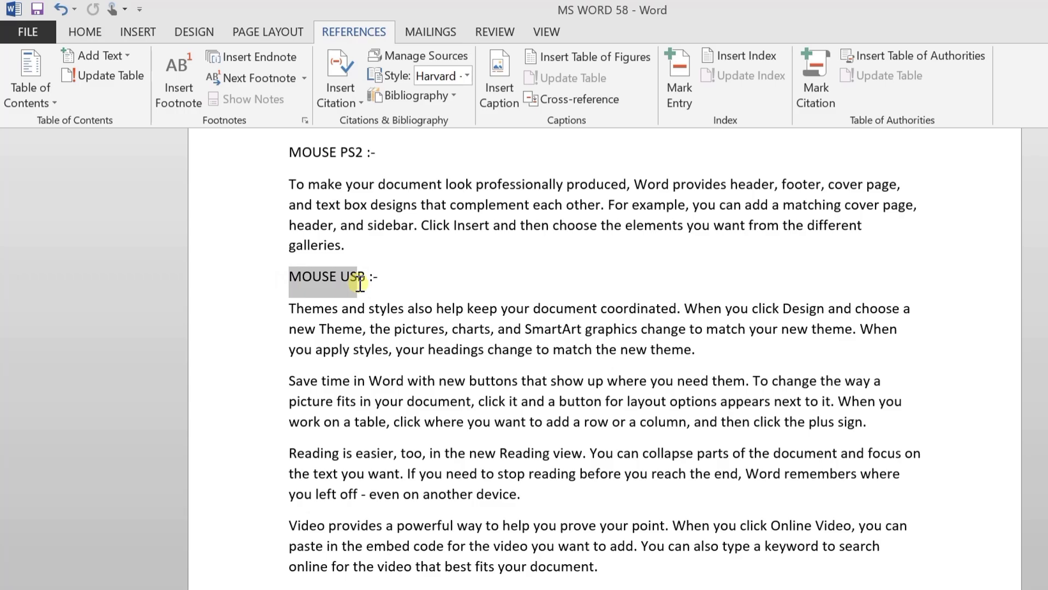
{"action": "left_click", "coordinate": [817, 101]}
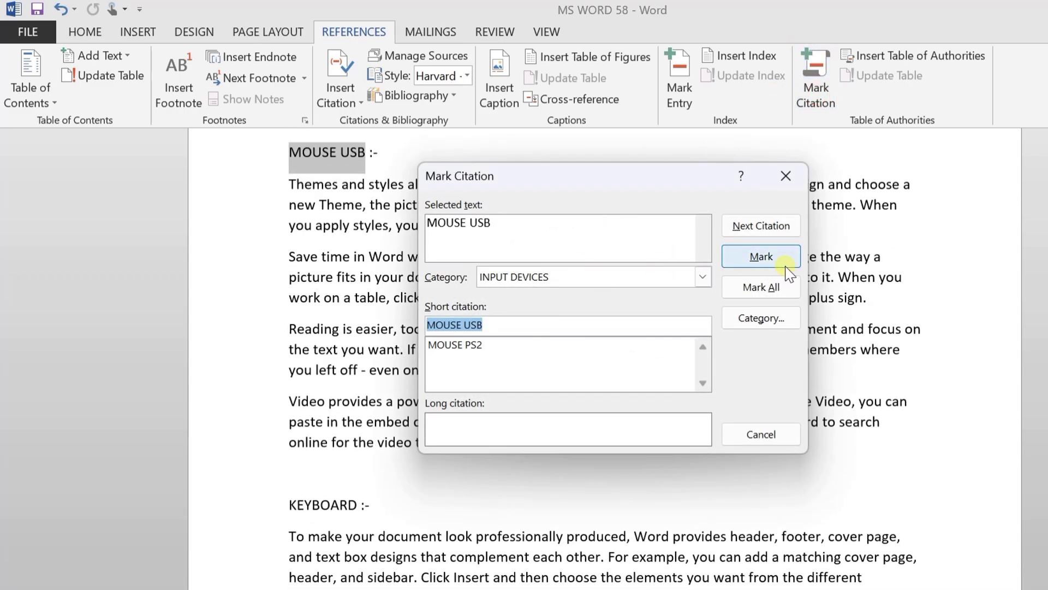
{"action": "left_click", "coordinate": [762, 257]}
{"action": "left_click", "coordinate": [763, 434]}
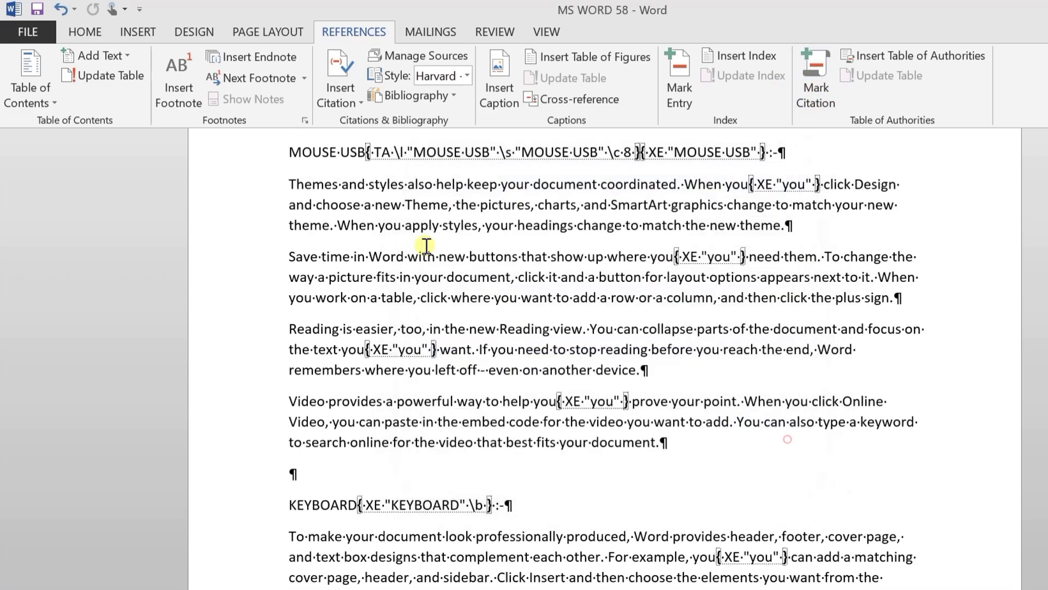
{"action": "left_click", "coordinate": [85, 31]}
{"action": "left_click", "coordinate": [532, 64]}
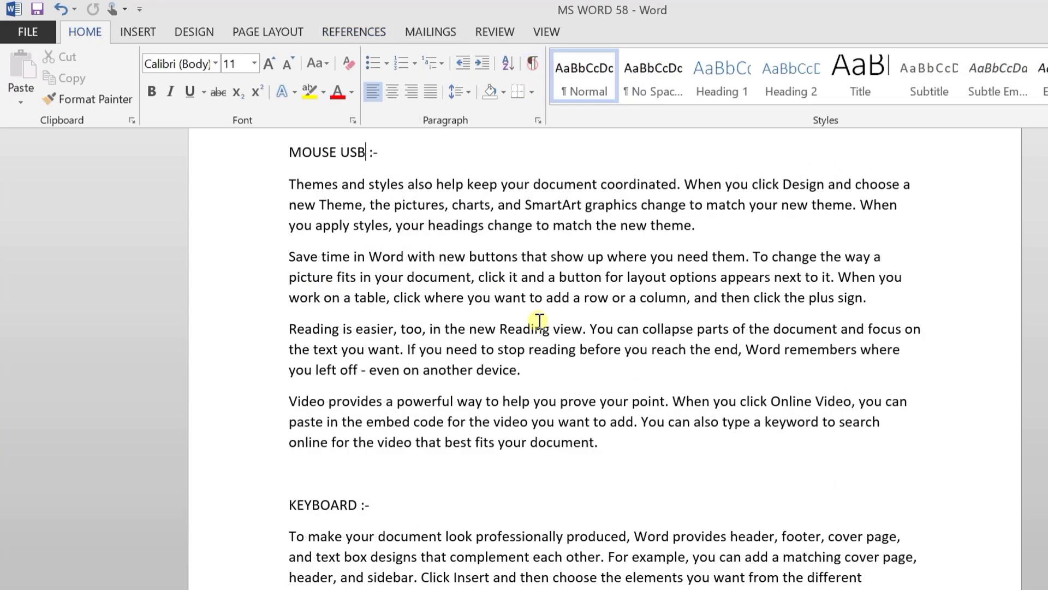
Mark the heading text KEYBOARD as a citation in the INPUT DEVICES category and hide the formatting marks
{"action": "left_click", "coordinate": [379, 35]}
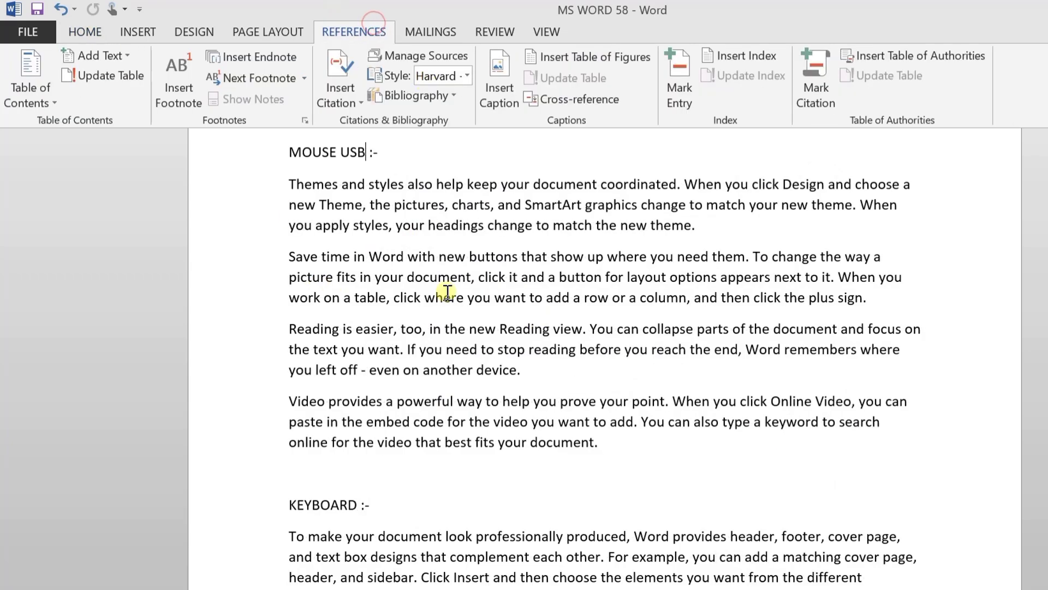
{"action": "scroll", "coordinate": [431, 266], "scroll_direction": "down", "scroll_amount": 3}
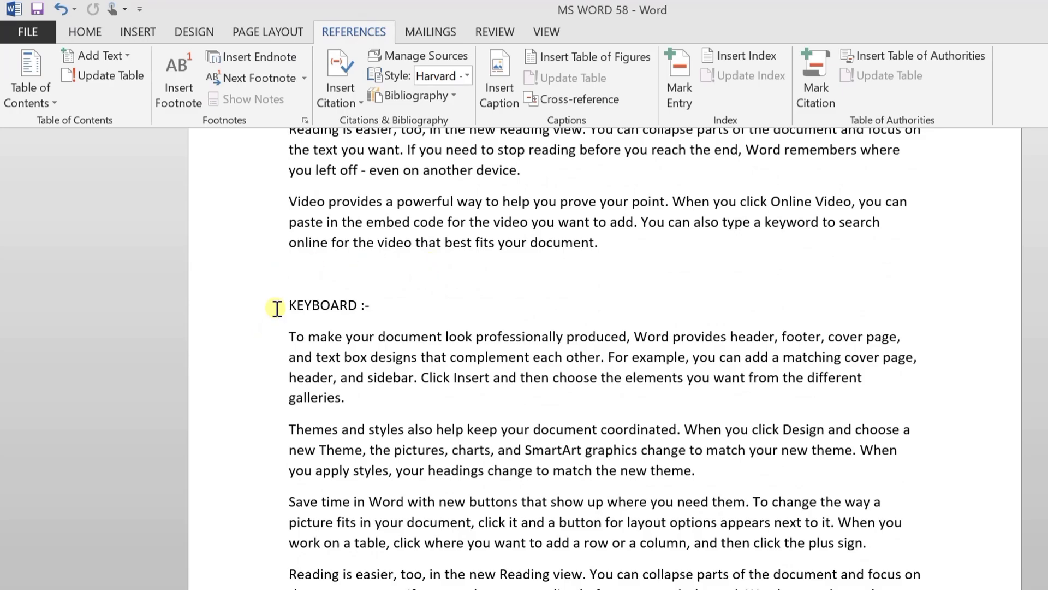
{"action": "left_click_drag", "start_coordinate": [289, 304], "coordinate": [357, 305]}
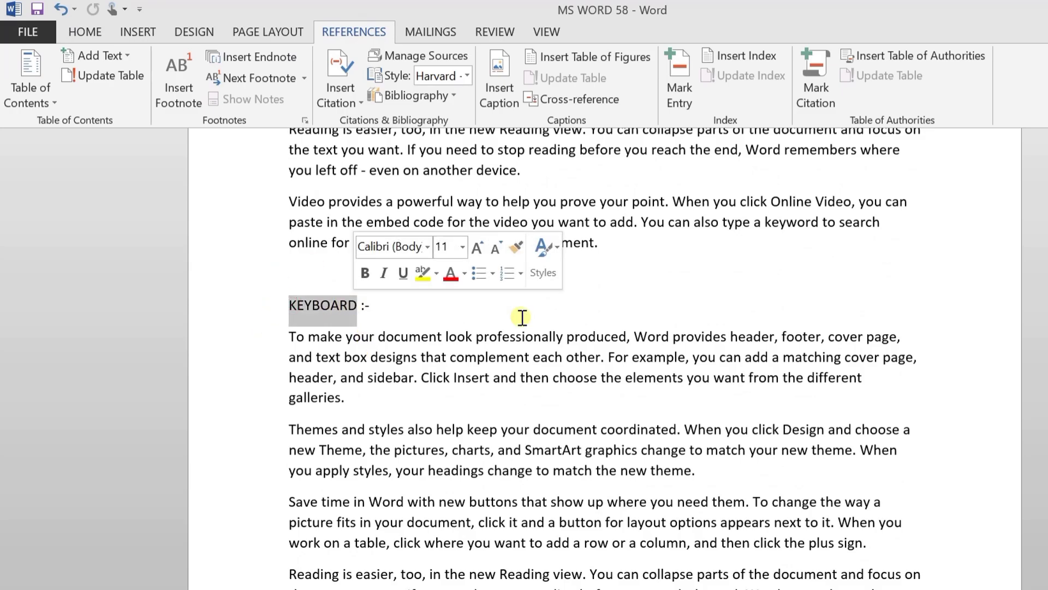
{"action": "left_click", "coordinate": [816, 91]}
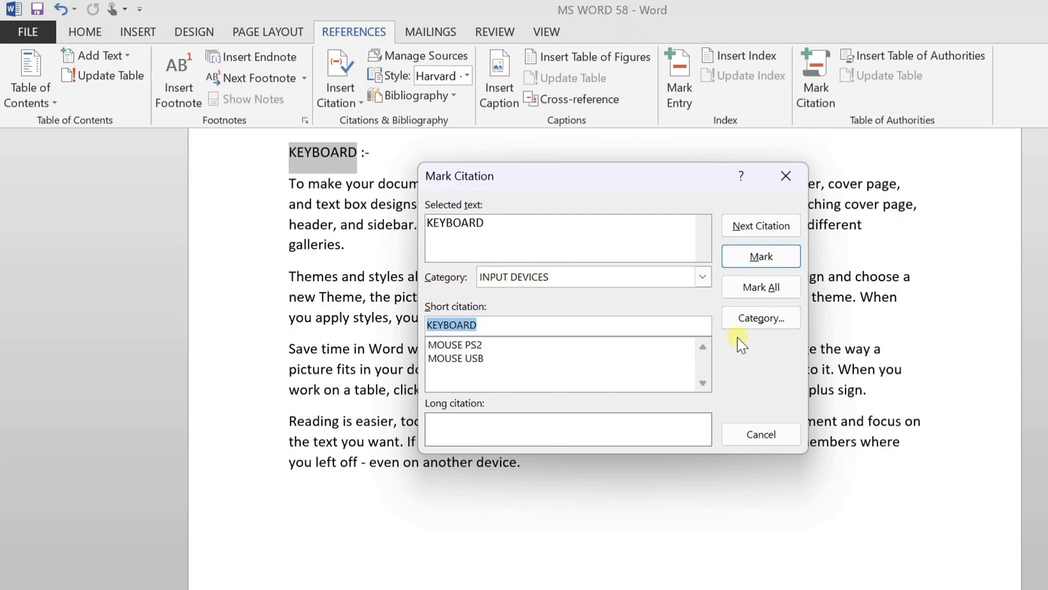
{"action": "left_click", "coordinate": [760, 257]}
{"action": "left_click", "coordinate": [761, 434]}
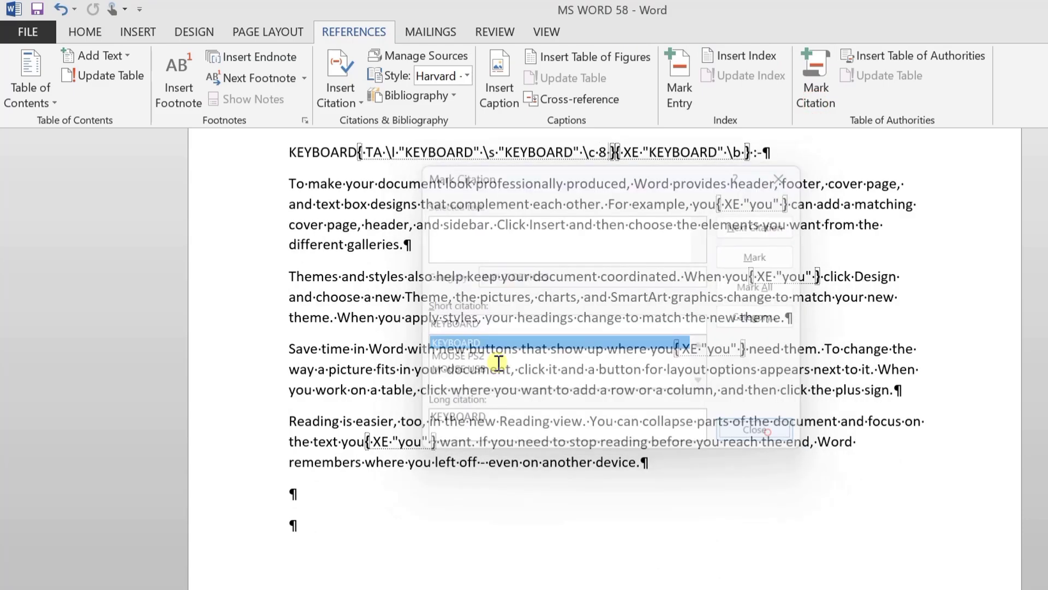
{"action": "left_click", "coordinate": [93, 36]}
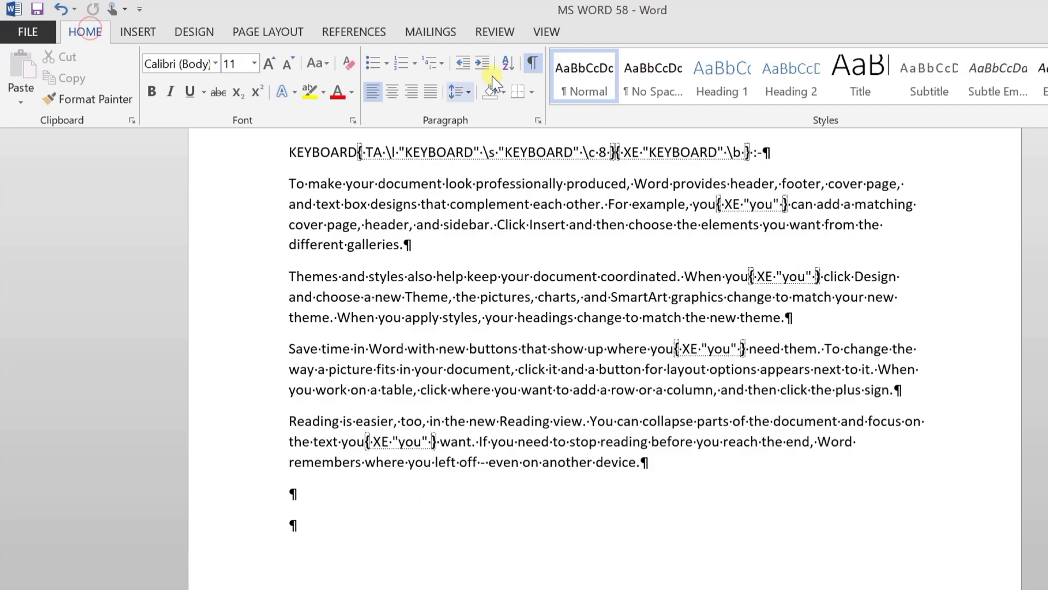
{"action": "left_click", "coordinate": [534, 64]}
Start a table of authorities citation for the heading text MONITOR and assign it to category 9
{"action": "scroll", "coordinate": [548, 240], "scroll_direction": "down", "scroll_amount": 8}
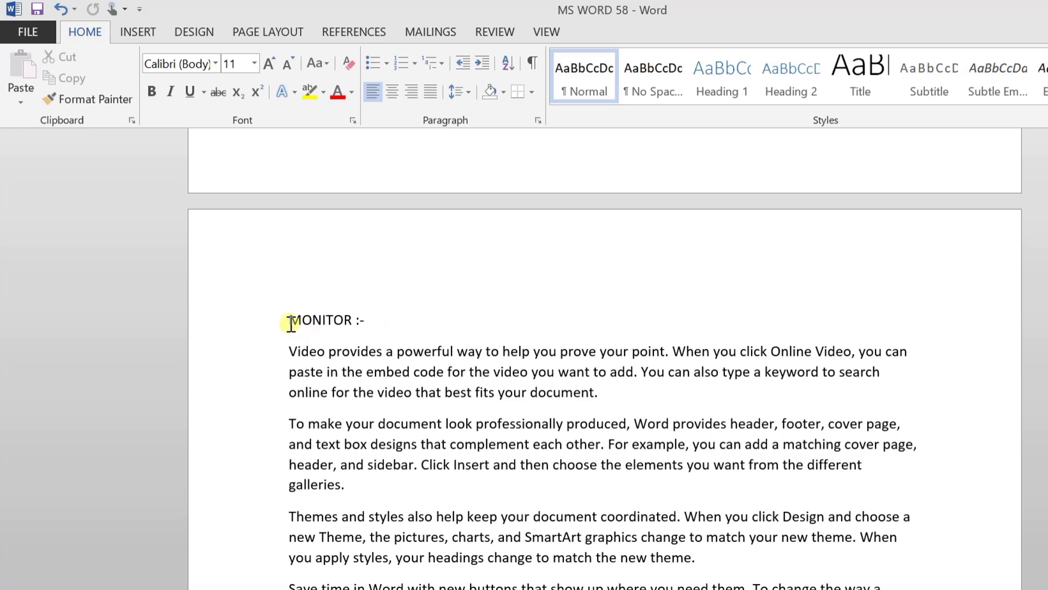
{"action": "left_click_drag", "start_coordinate": [291, 322], "coordinate": [340, 322]}
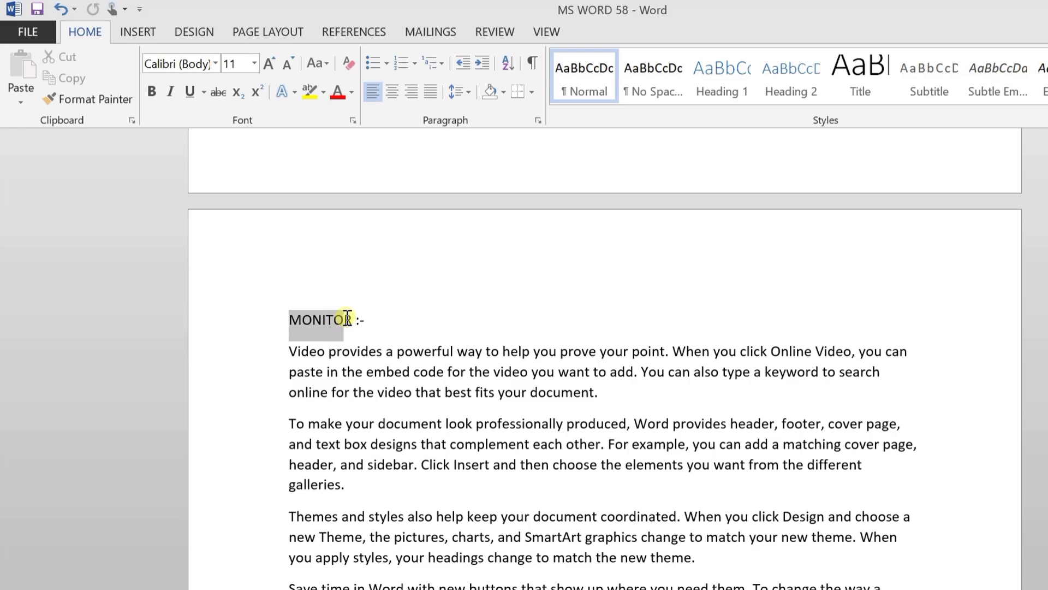
{"action": "left_click", "coordinate": [374, 30]}
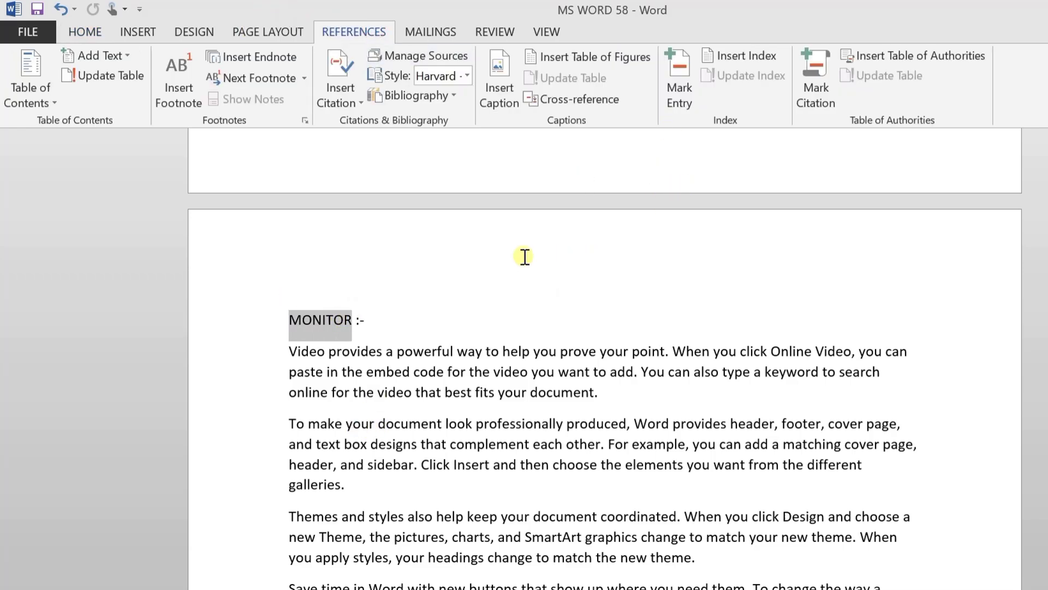
{"action": "left_click", "coordinate": [819, 87]}
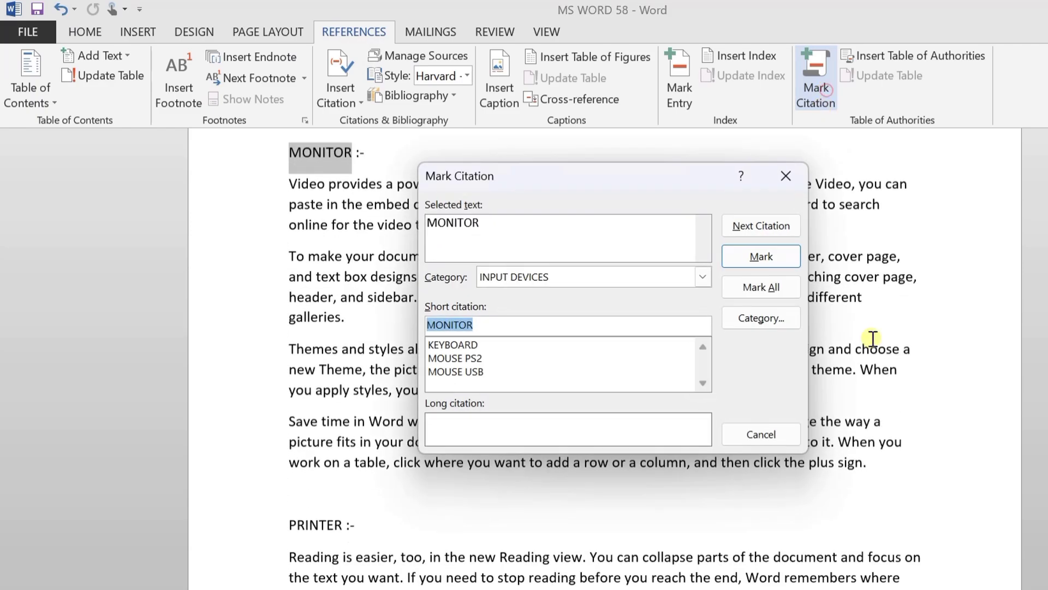
{"action": "left_click", "coordinate": [703, 278]}
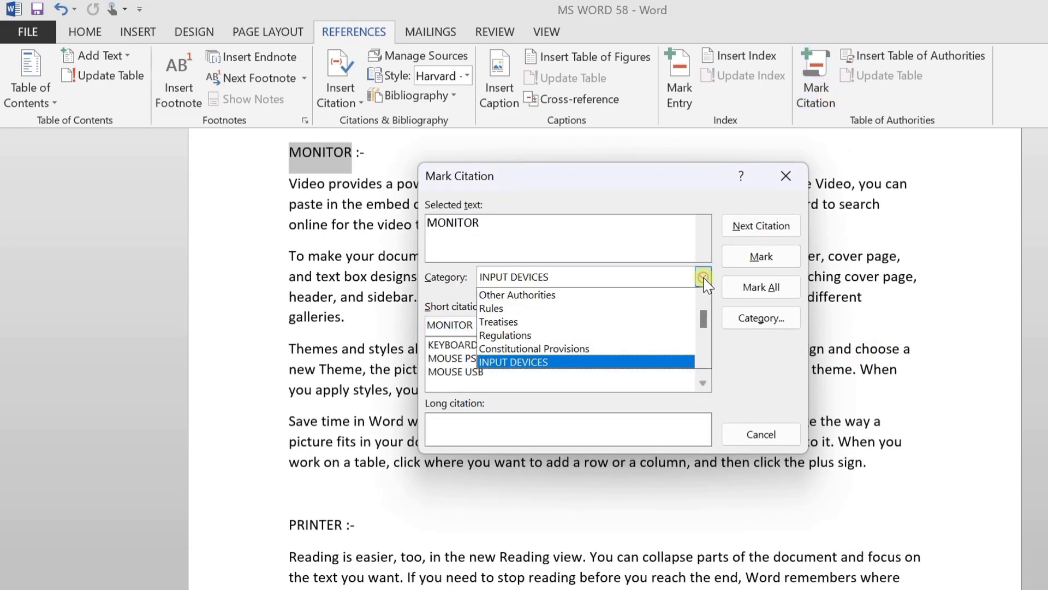
{"action": "scroll", "coordinate": [633, 326], "scroll_direction": "up", "scroll_amount": 1}
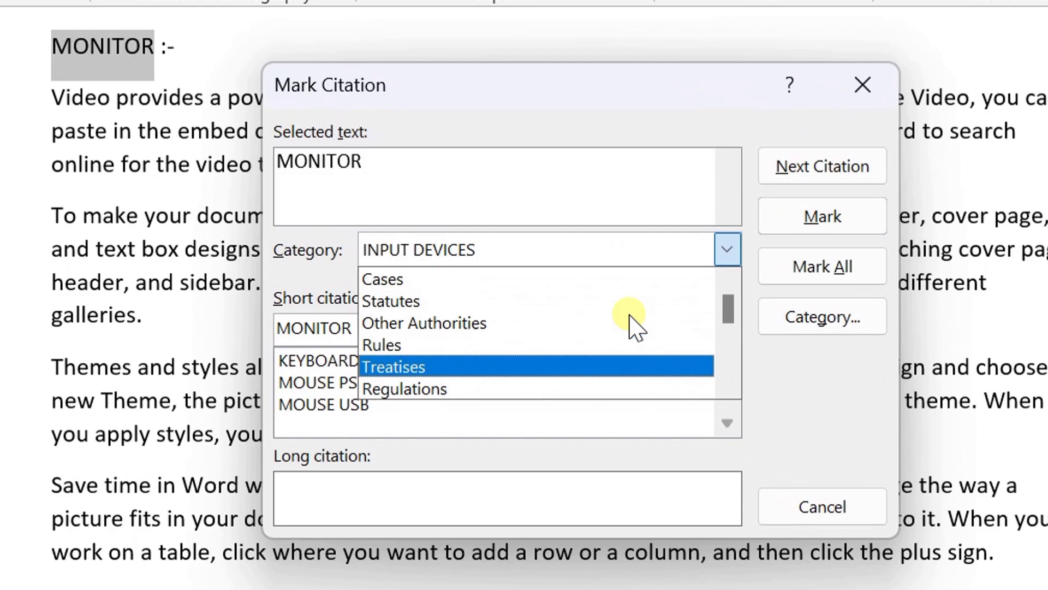
{"action": "scroll", "coordinate": [633, 326], "scroll_direction": "down", "scroll_amount": 2}
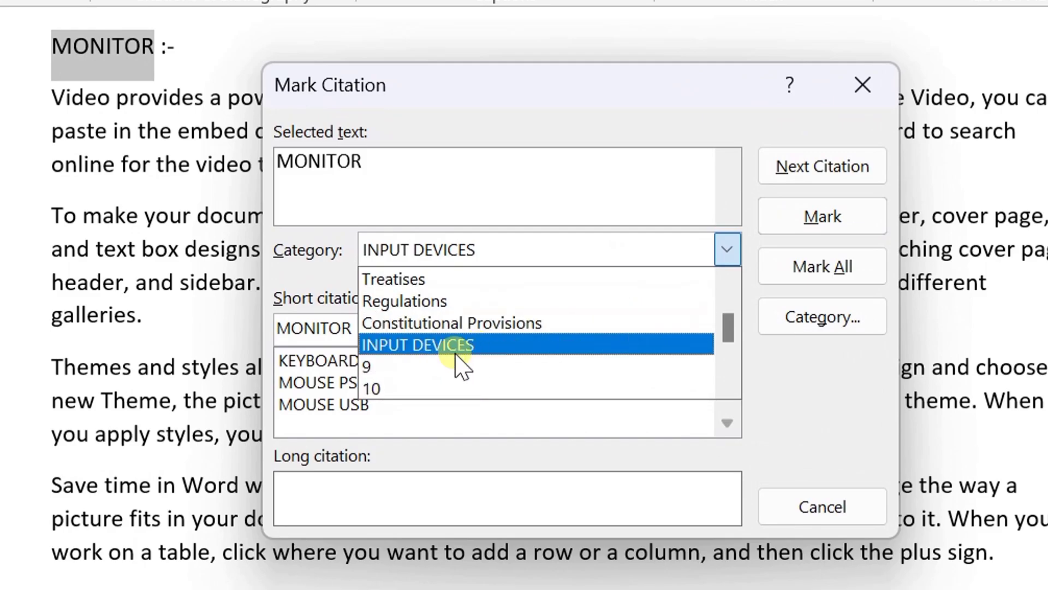
{"action": "scroll", "coordinate": [548, 314], "scroll_direction": "down", "scroll_amount": 1}
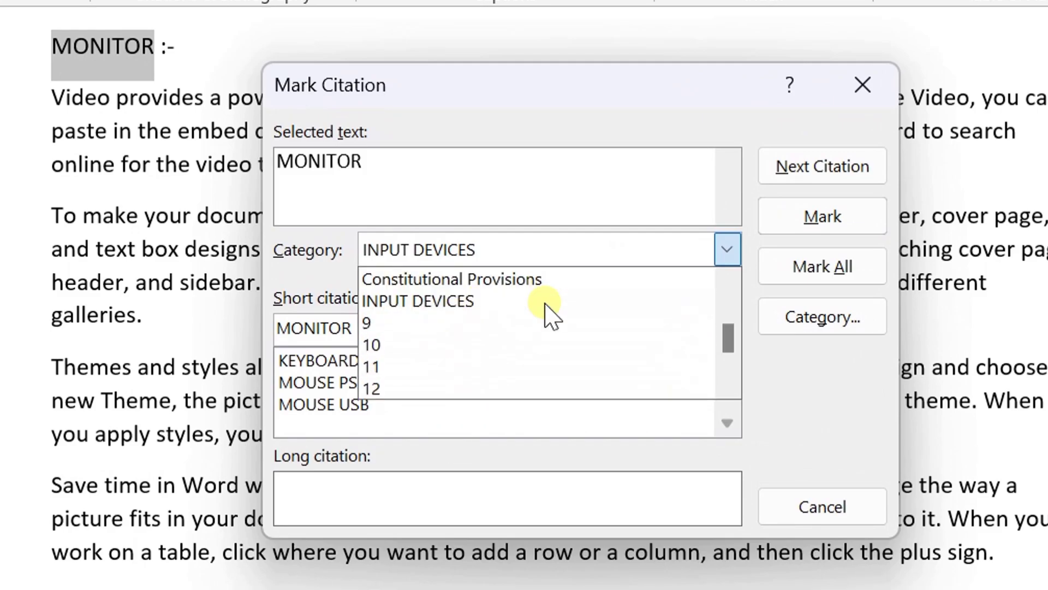
{"action": "left_click", "coordinate": [396, 323]}
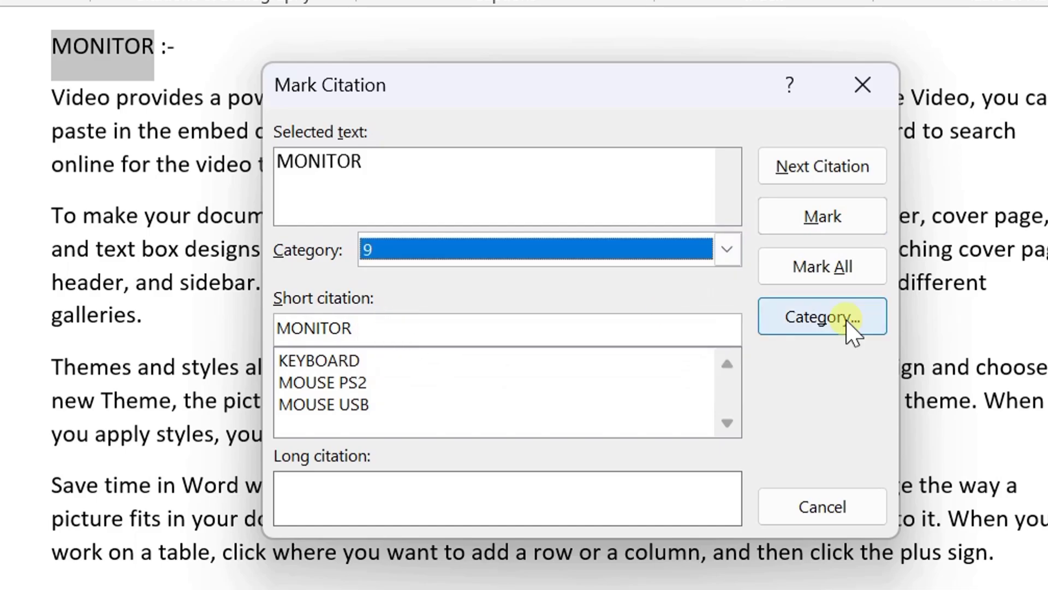
Rename citation category 9 as OUTPUT DEVICES
{"action": "left_click", "coordinate": [834, 338]}
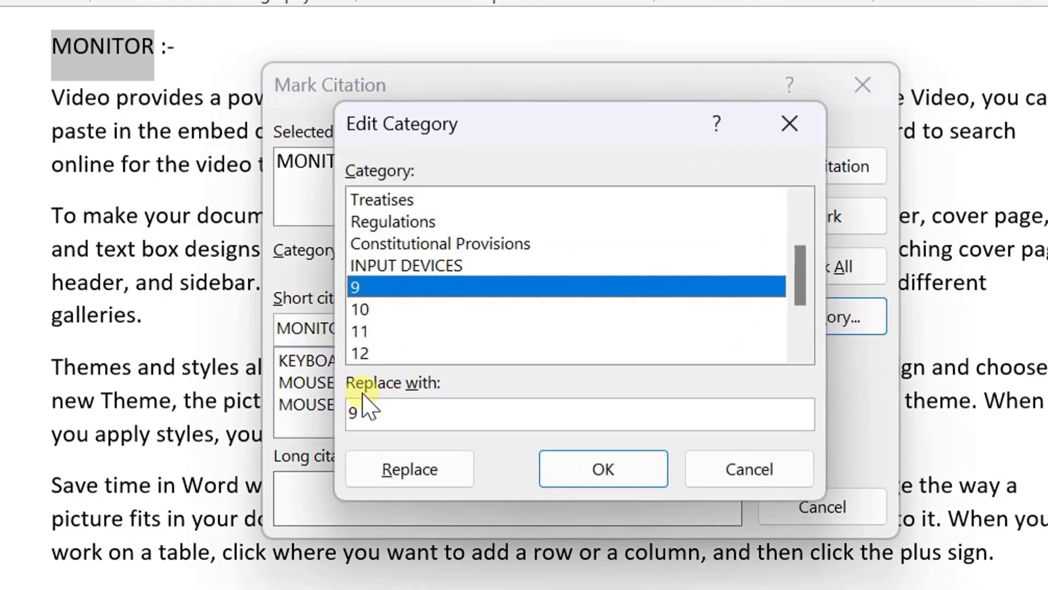
{"action": "double_click", "coordinate": [365, 416]}
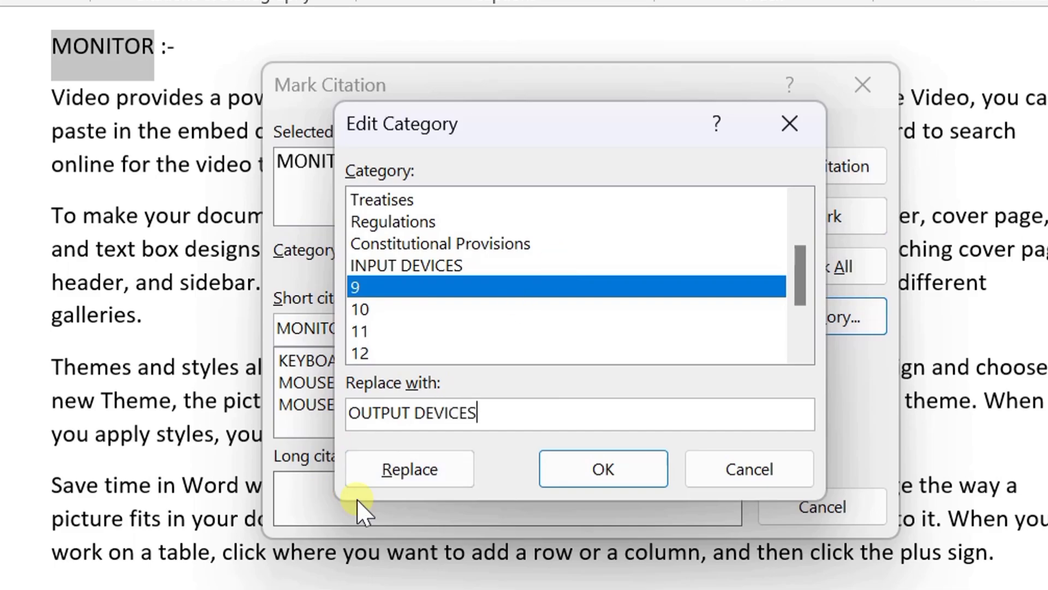
{"action": "left_click", "coordinate": [431, 477]}
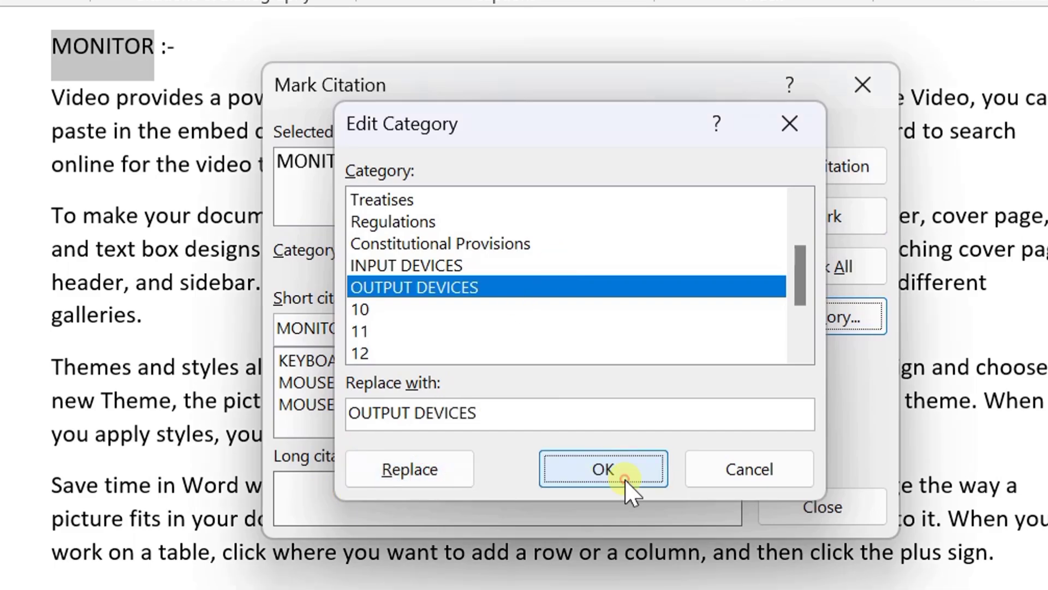
{"action": "left_click", "coordinate": [624, 479]}
Mark the heading text MONITOR as a citation in the OUTPUT DEVICES category and hide the formatting marks
{"action": "left_click", "coordinate": [562, 249]}
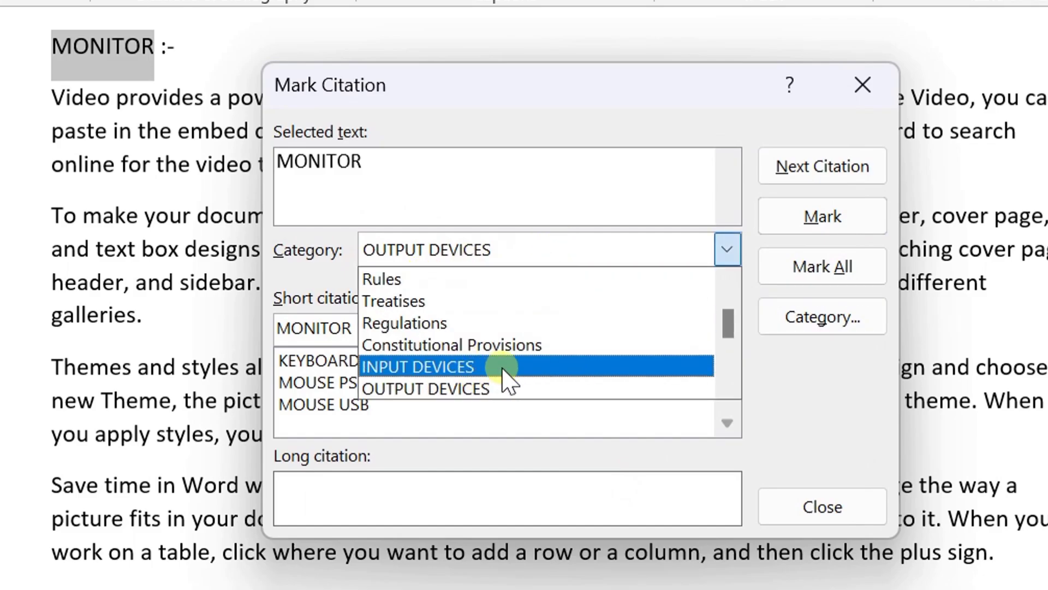
{"action": "left_click", "coordinate": [498, 389]}
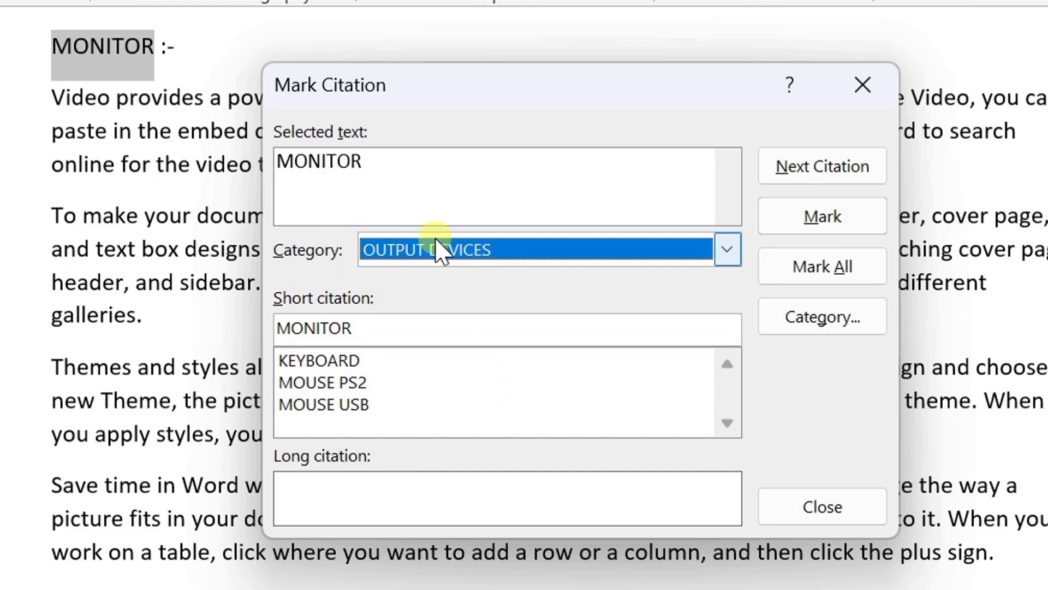
{"action": "left_click", "coordinate": [824, 230]}
{"action": "left_click", "coordinate": [827, 501]}
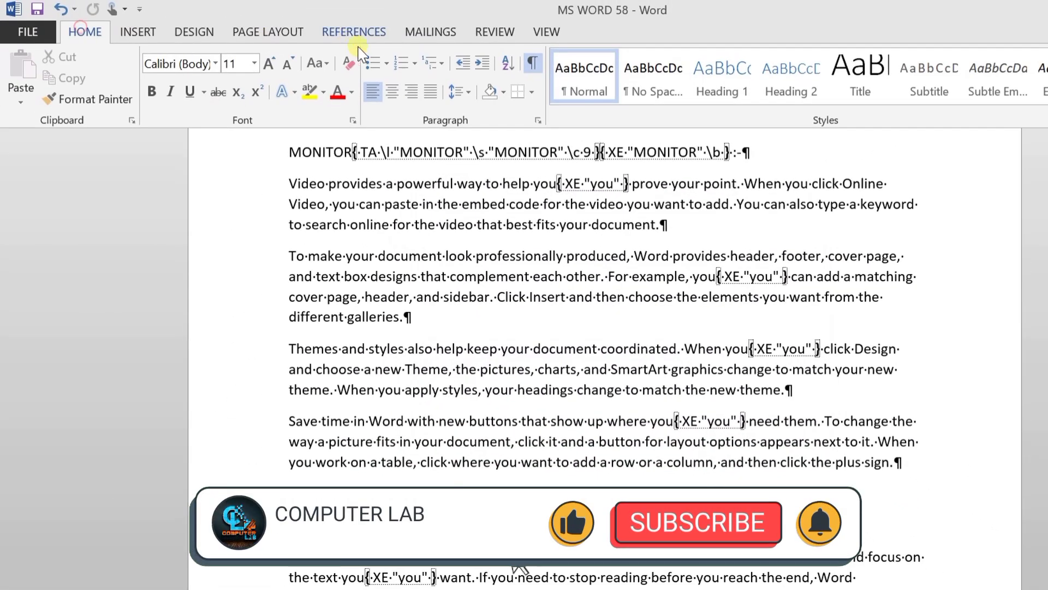
{"action": "left_click", "coordinate": [532, 62]}
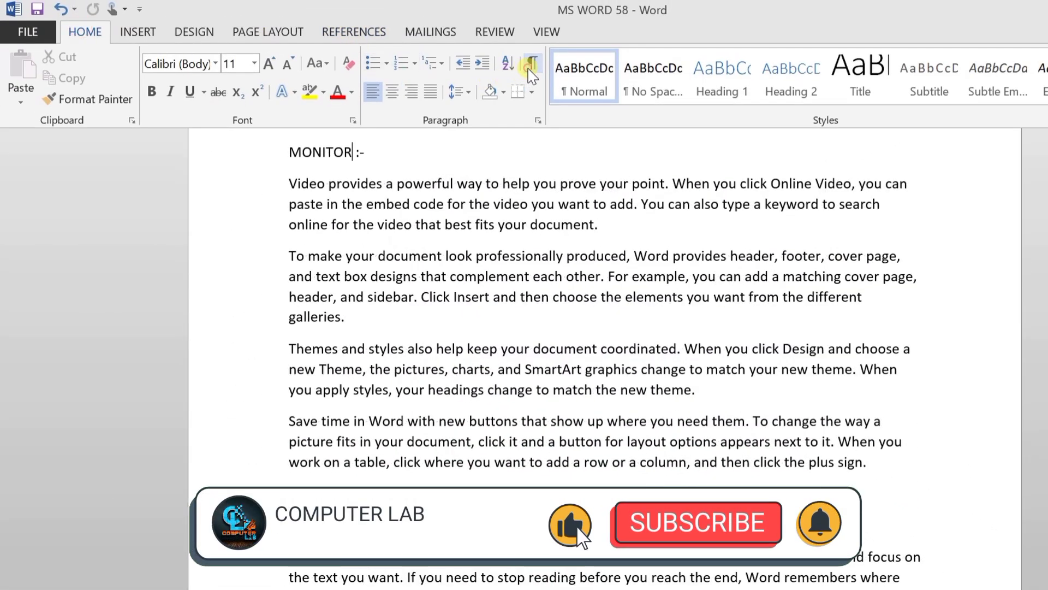
Mark the heading text PRINTER as a citation in the OUTPUT DEVICES category and hide the formatting marks
{"action": "scroll", "coordinate": [335, 365], "scroll_direction": "down", "scroll_amount": 3}
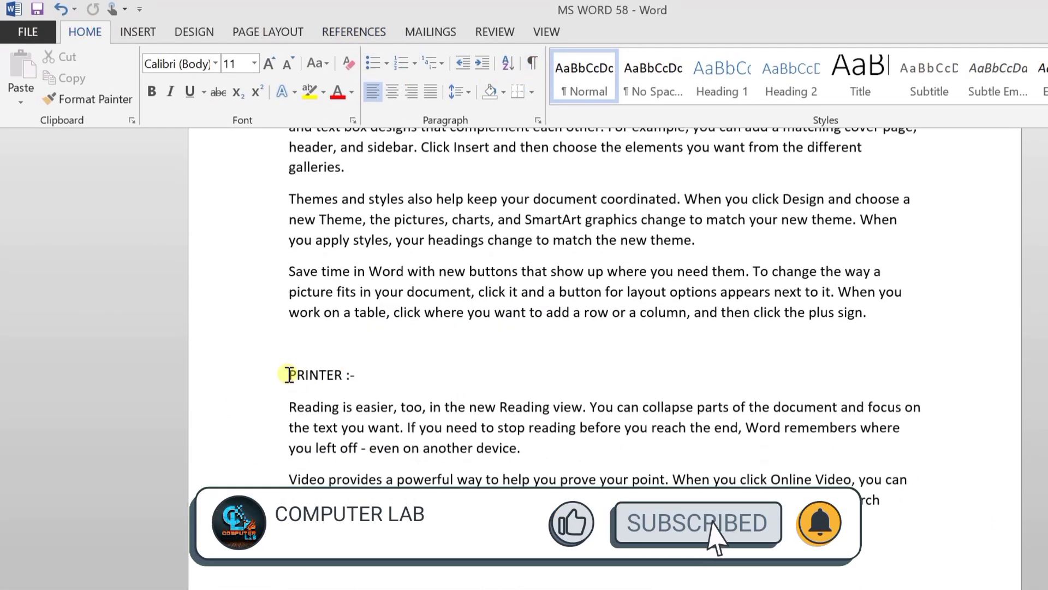
{"action": "left_click_drag", "start_coordinate": [287, 374], "coordinate": [342, 368]}
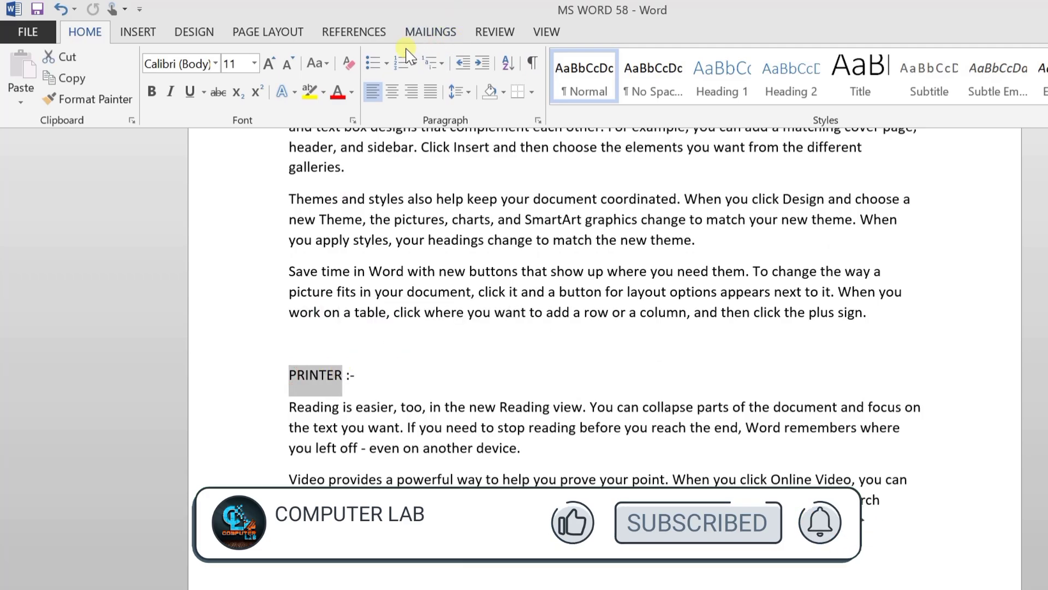
{"action": "left_click", "coordinate": [354, 32]}
{"action": "left_click", "coordinate": [816, 82]}
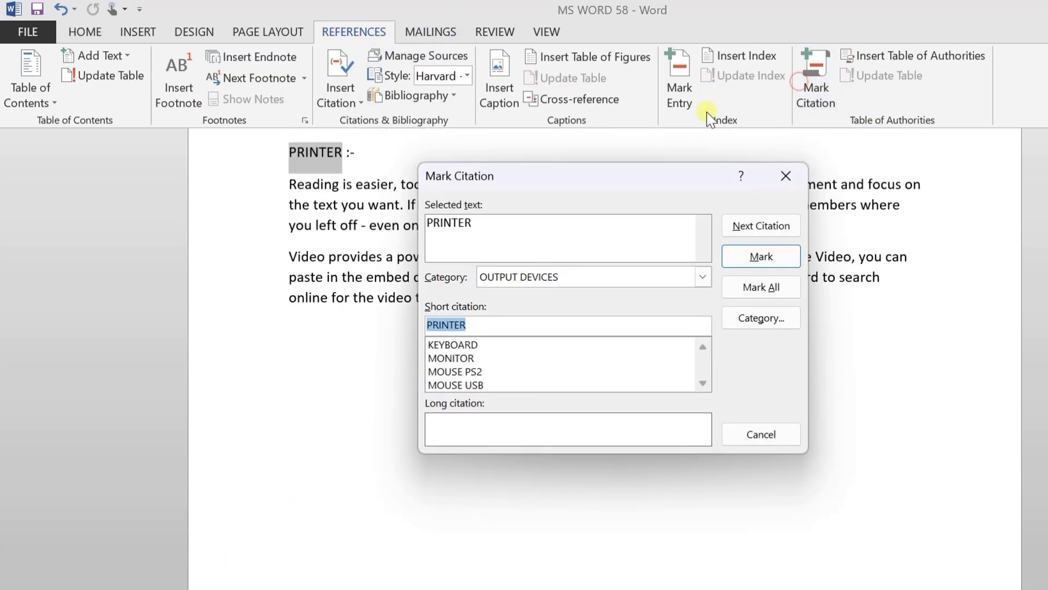
{"action": "left_click", "coordinate": [761, 256]}
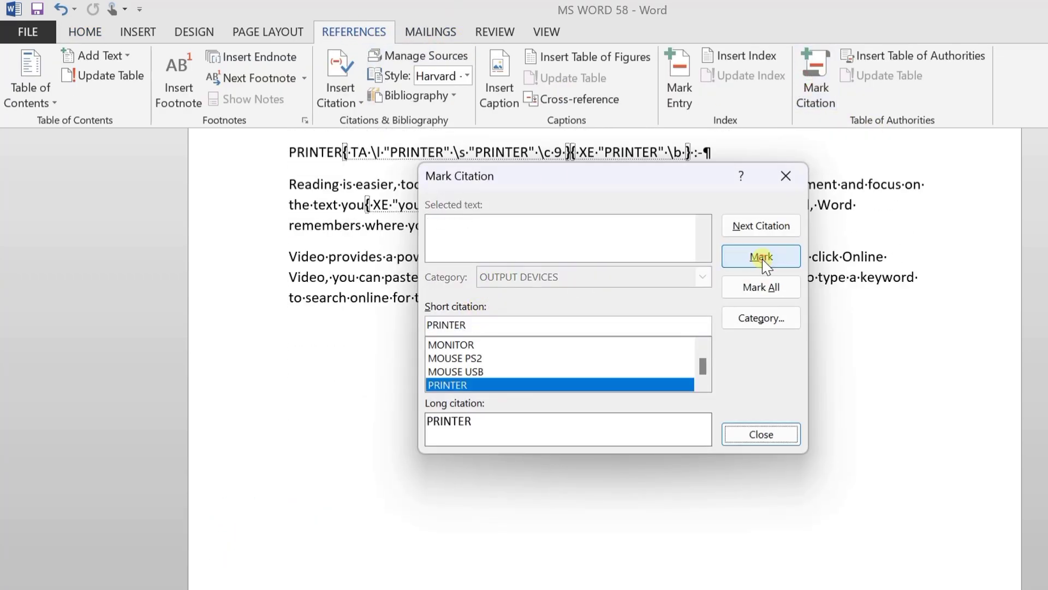
{"action": "left_click", "coordinate": [756, 437]}
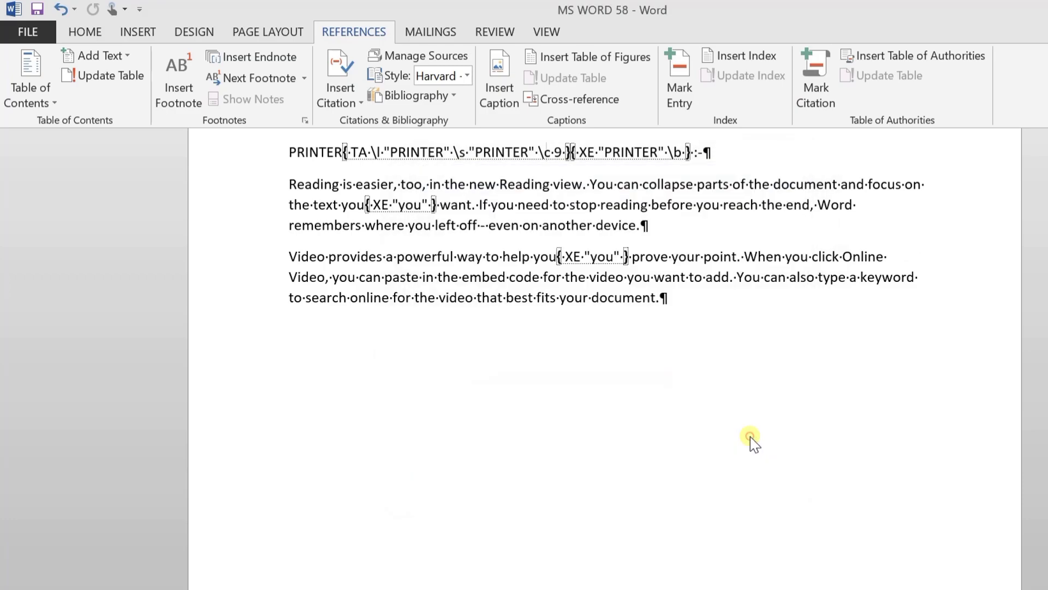
{"action": "left_click", "coordinate": [84, 32]}
{"action": "left_click", "coordinate": [533, 63]}
Insert a page break before the COMPUTER heading at the document's start and place the cursor on the new blank first page
{"action": "scroll", "coordinate": [536, 329], "scroll_direction": "up", "scroll_amount": 10}
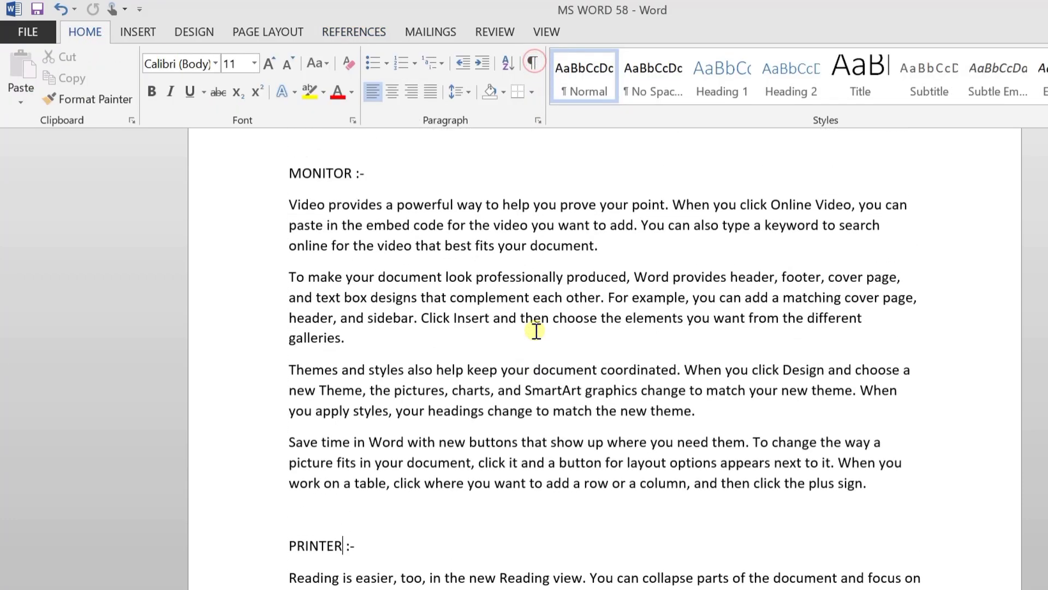
{"action": "scroll", "coordinate": [493, 298], "scroll_direction": "up", "scroll_amount": 10}
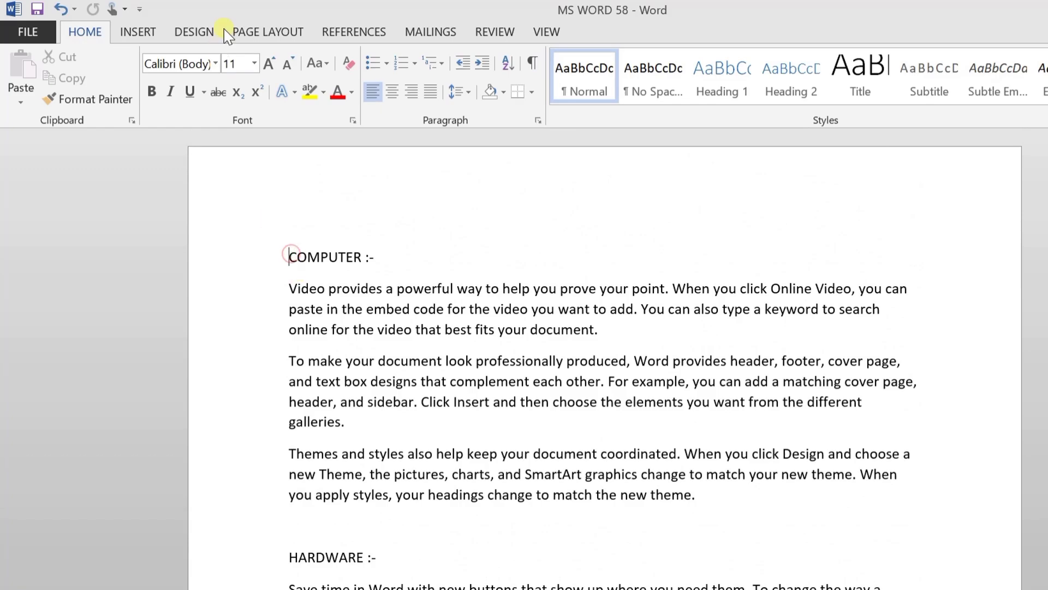
{"action": "left_click", "coordinate": [364, 31]}
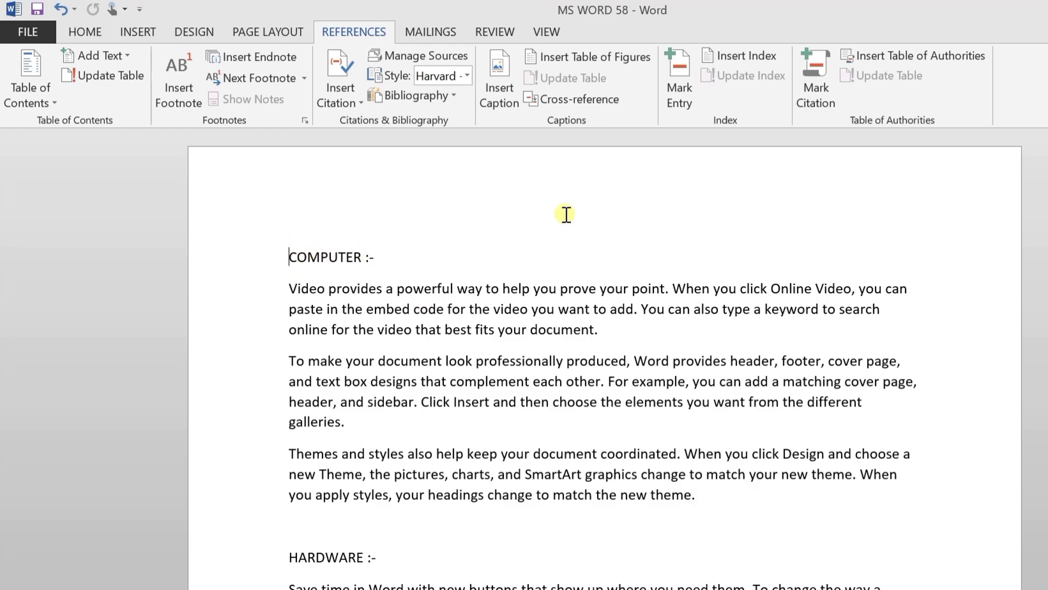
{"action": "key", "text": "ctrl+Return"}
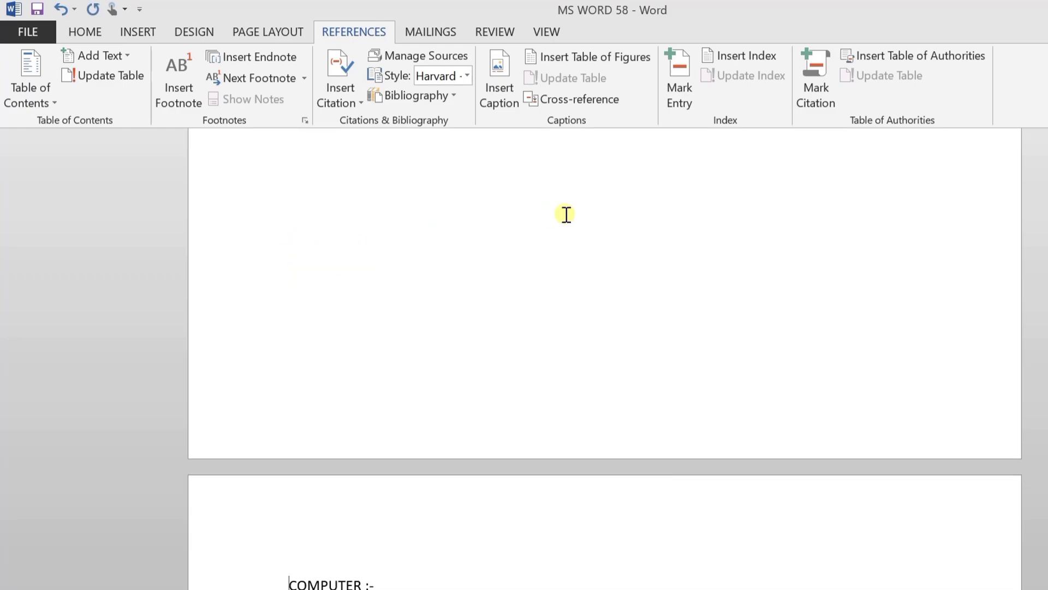
{"action": "scroll", "coordinate": [477, 358], "scroll_direction": "down", "scroll_amount": 3}
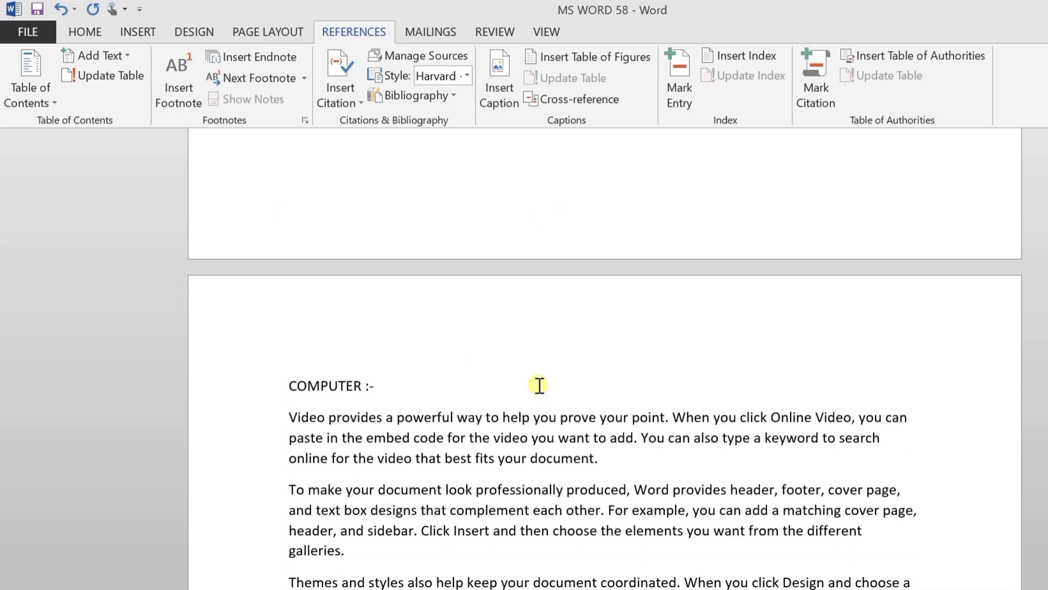
{"action": "scroll", "coordinate": [539, 386], "scroll_direction": "up", "scroll_amount": 15}
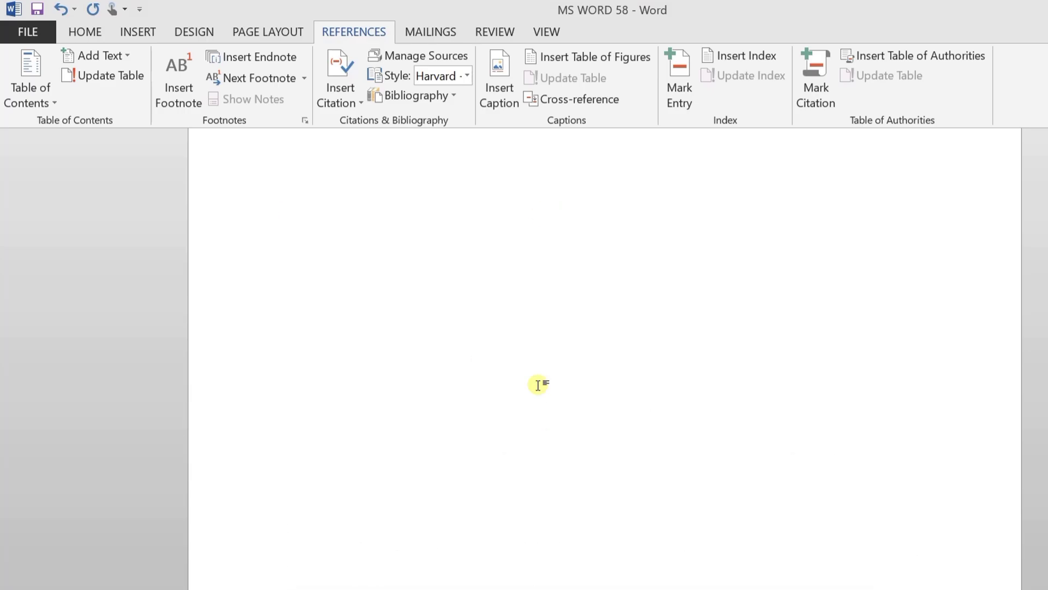
{"action": "left_click", "coordinate": [388, 279]}
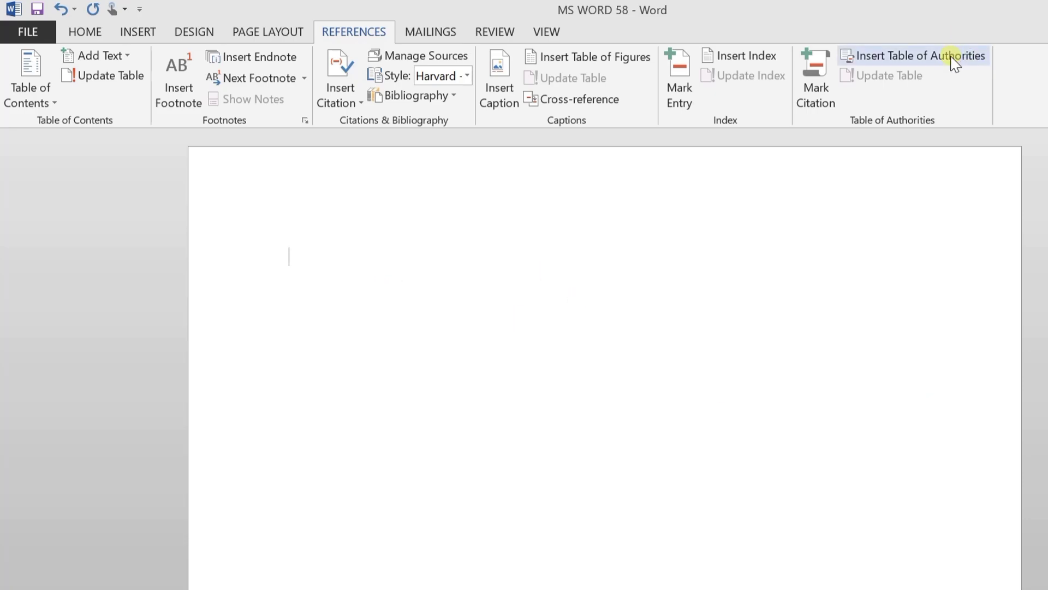
{"action": "left_click", "coordinate": [327, 273]}
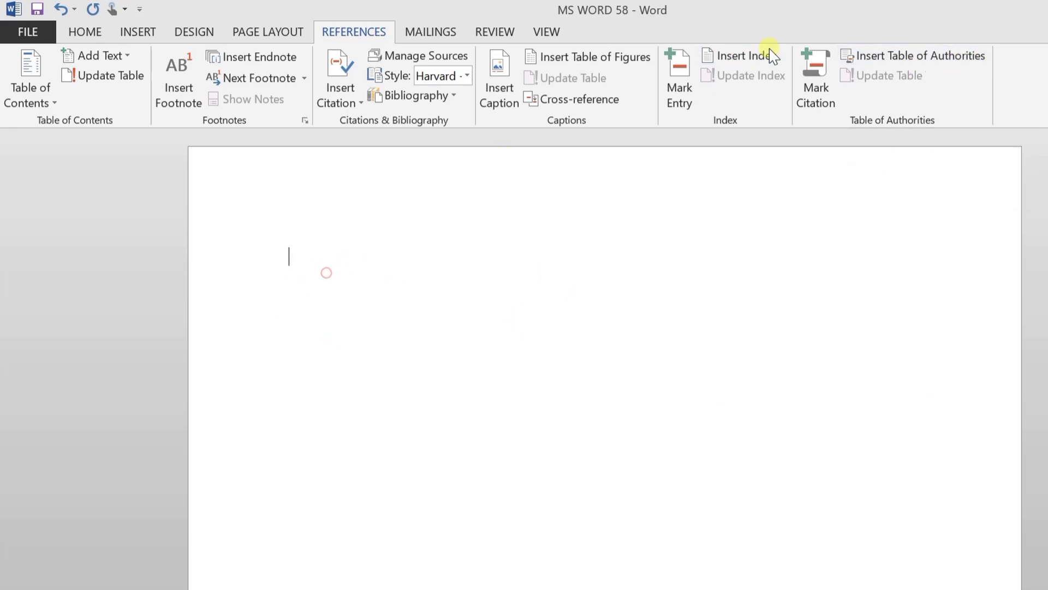
Insert a table of authorities for the INPUT DEVICES category on the blank first page
{"action": "left_click", "coordinate": [913, 61]}
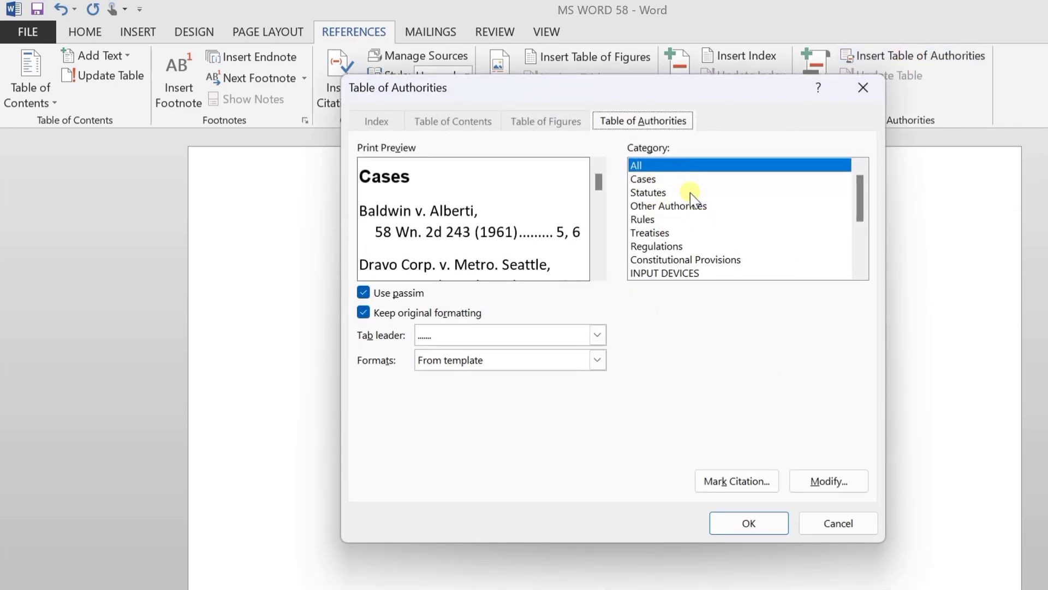
{"action": "scroll", "coordinate": [696, 227], "scroll_direction": "down", "scroll_amount": 3}
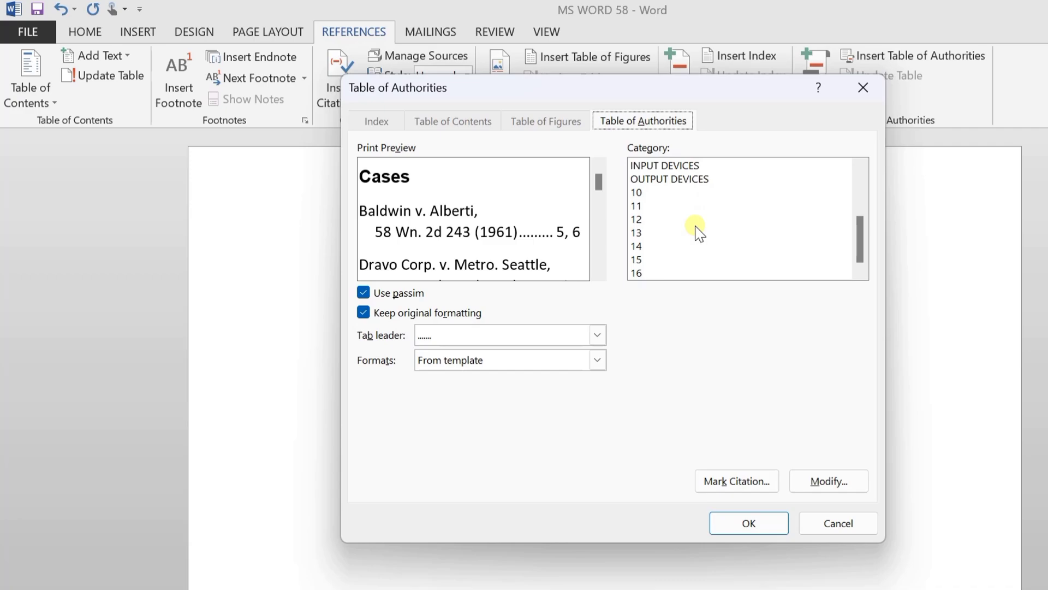
{"action": "scroll", "coordinate": [700, 234], "scroll_direction": "up", "scroll_amount": 3}
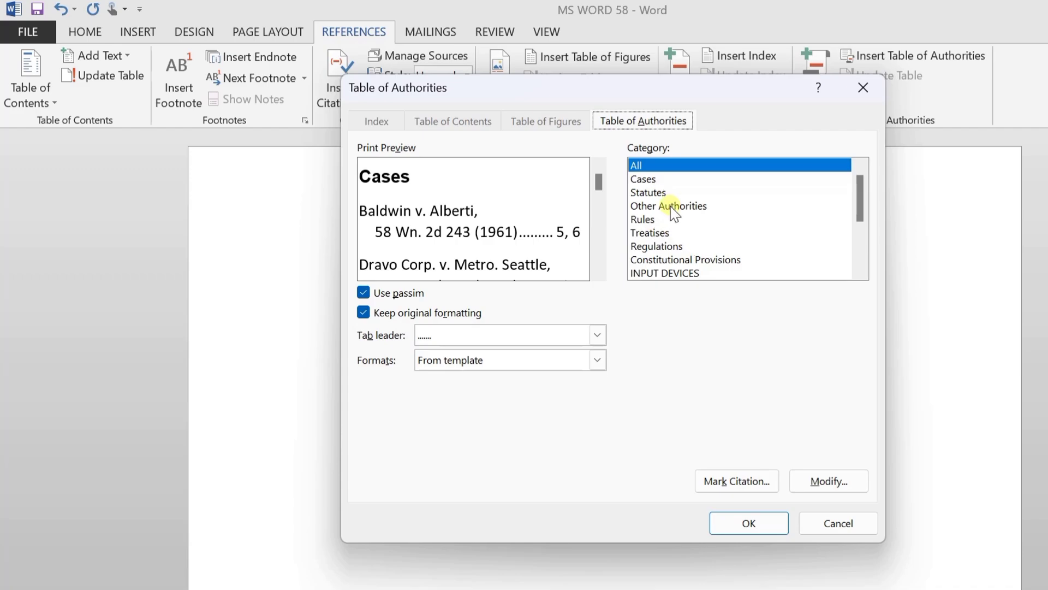
{"action": "scroll", "coordinate": [674, 213], "scroll_direction": "down", "scroll_amount": 2}
{"action": "left_click", "coordinate": [708, 195]}
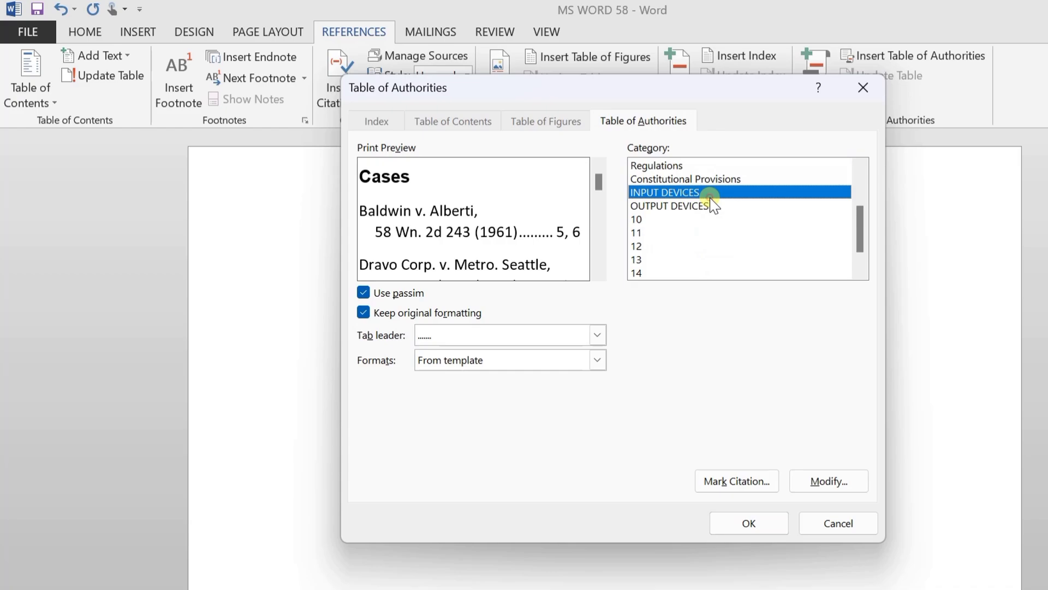
{"action": "left_click", "coordinate": [687, 206]}
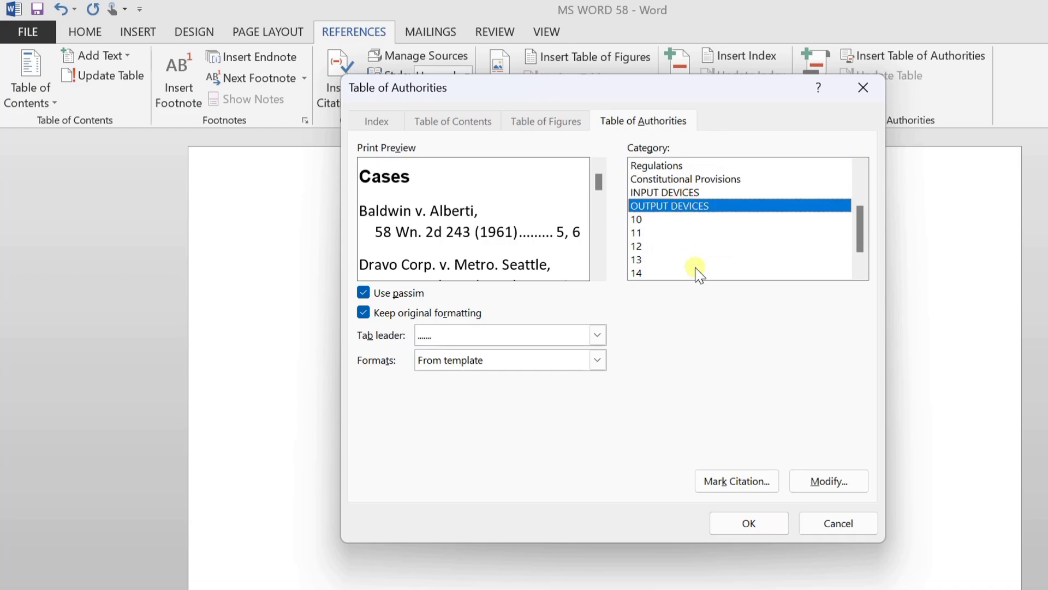
{"action": "left_click", "coordinate": [668, 191]}
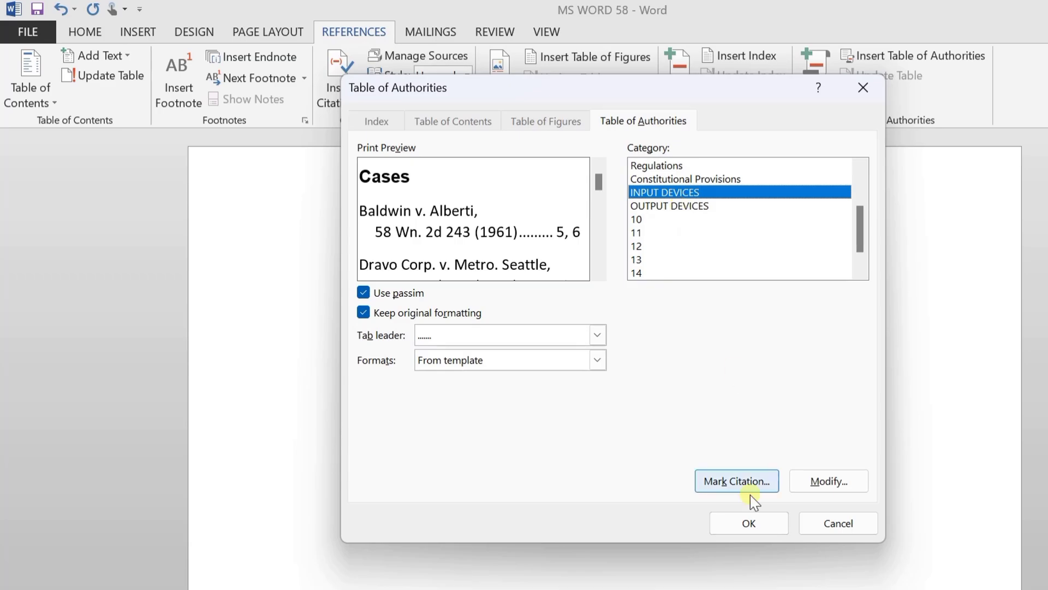
{"action": "left_click", "coordinate": [749, 525]}
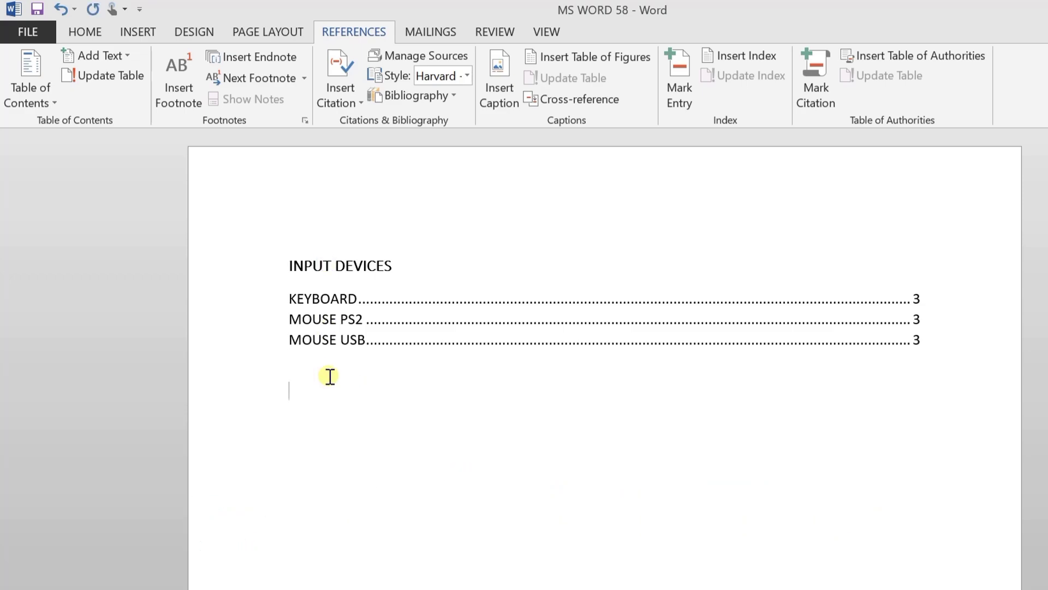
Insert a second table of authorities for the OUTPUT DEVICES category below the INPUT DEVICES table
{"action": "left_click", "coordinate": [895, 56]}
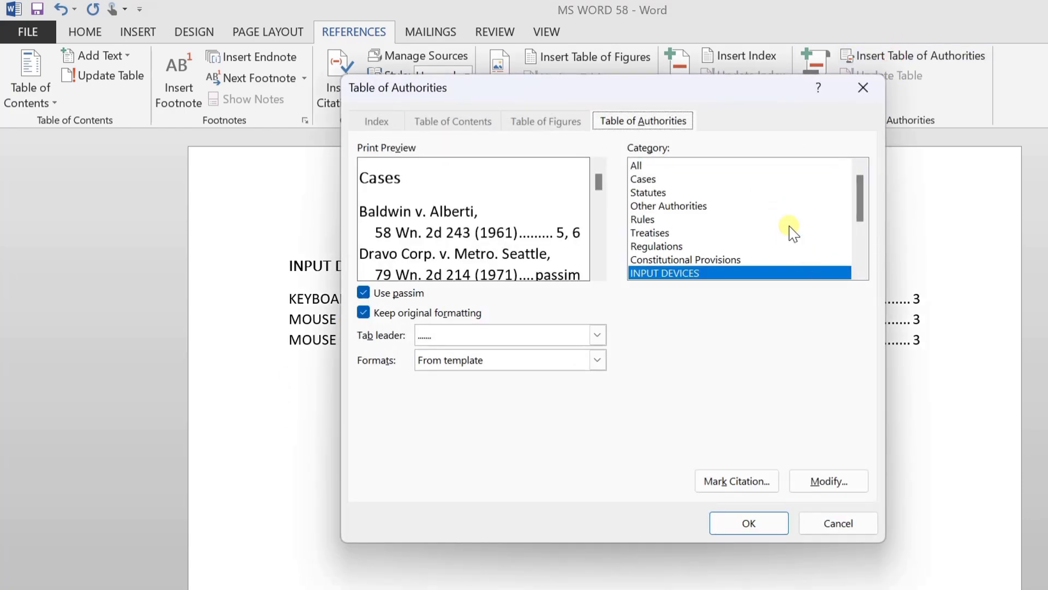
{"action": "scroll", "coordinate": [778, 216], "scroll_direction": "down", "scroll_amount": 1}
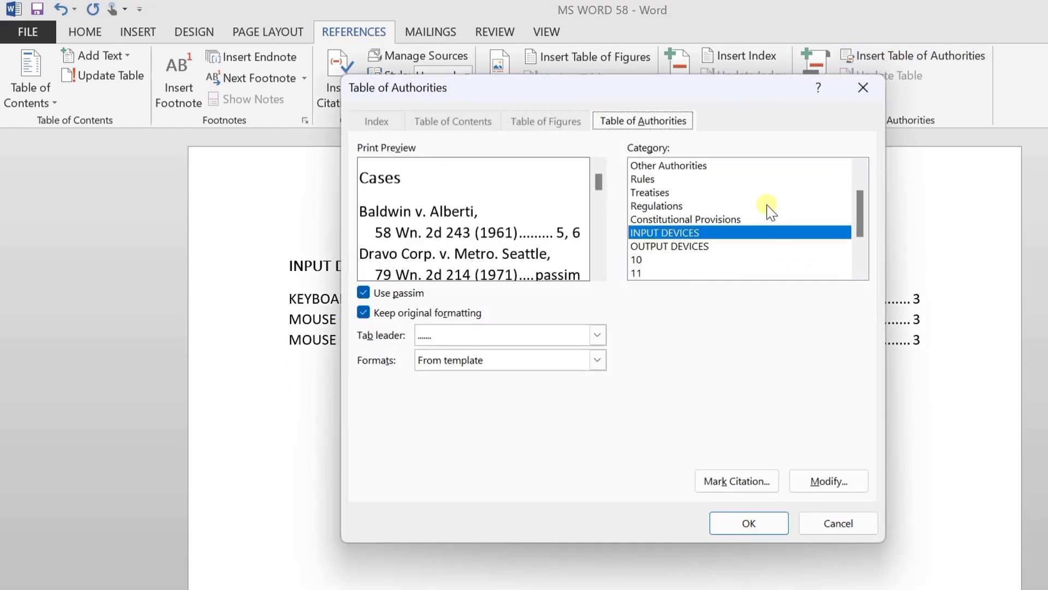
{"action": "left_click", "coordinate": [673, 248]}
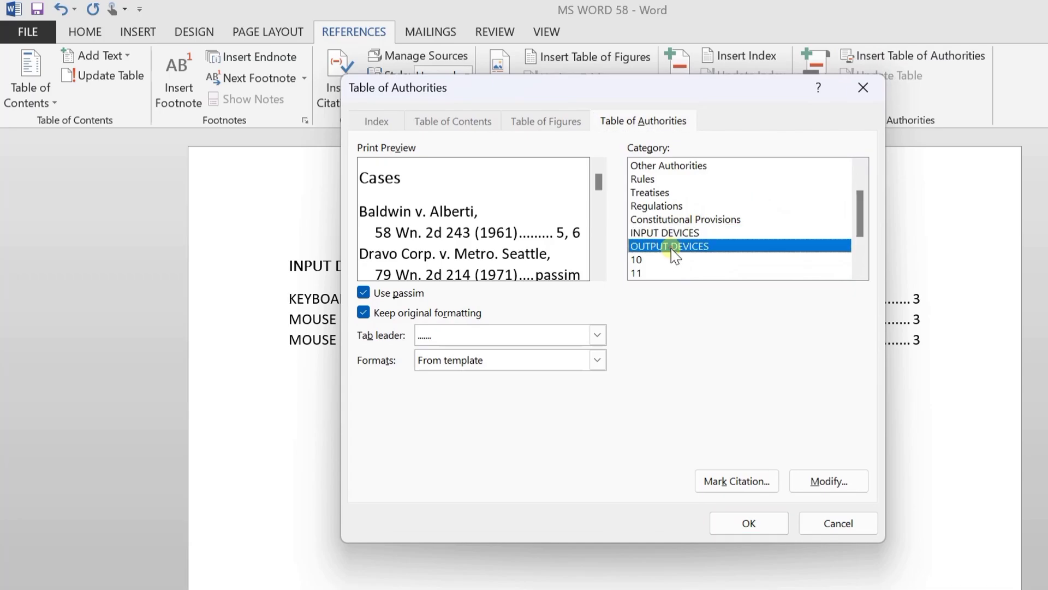
{"action": "left_click", "coordinate": [736, 527]}
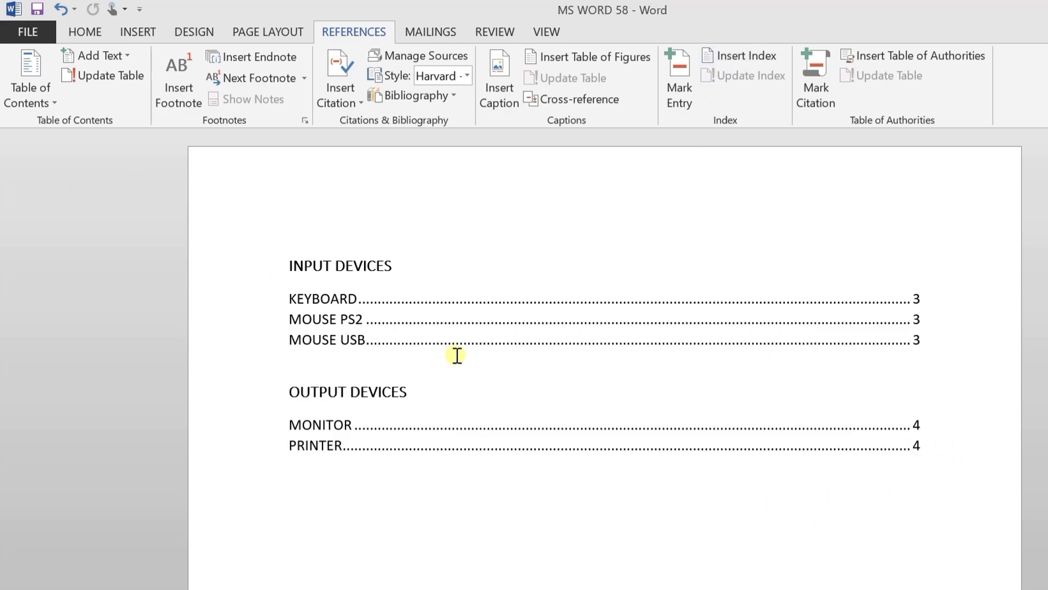
{"action": "left_click", "coordinate": [469, 332]}
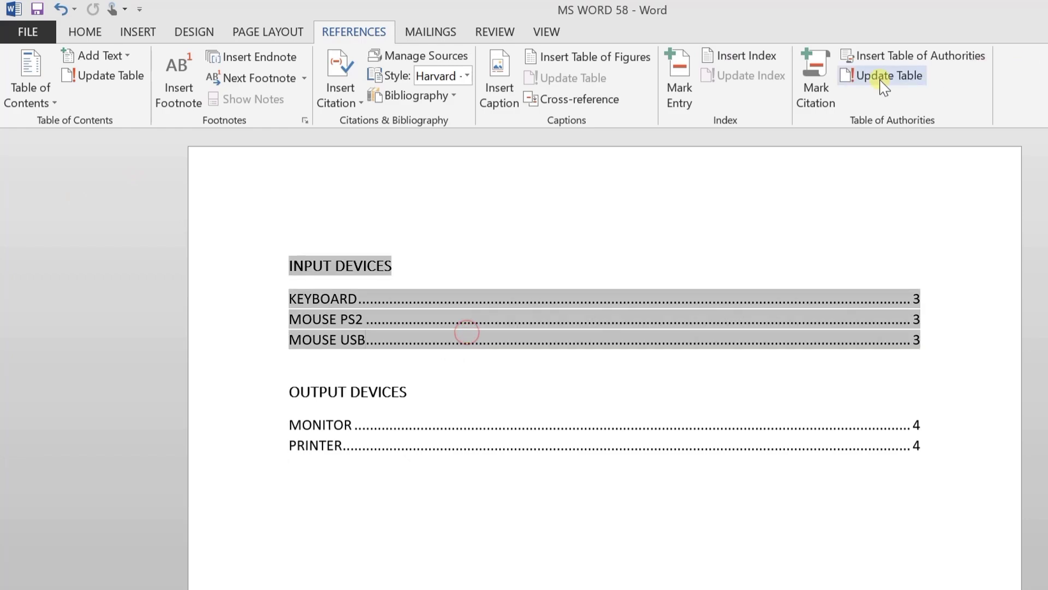
{"action": "left_click", "coordinate": [491, 502]}
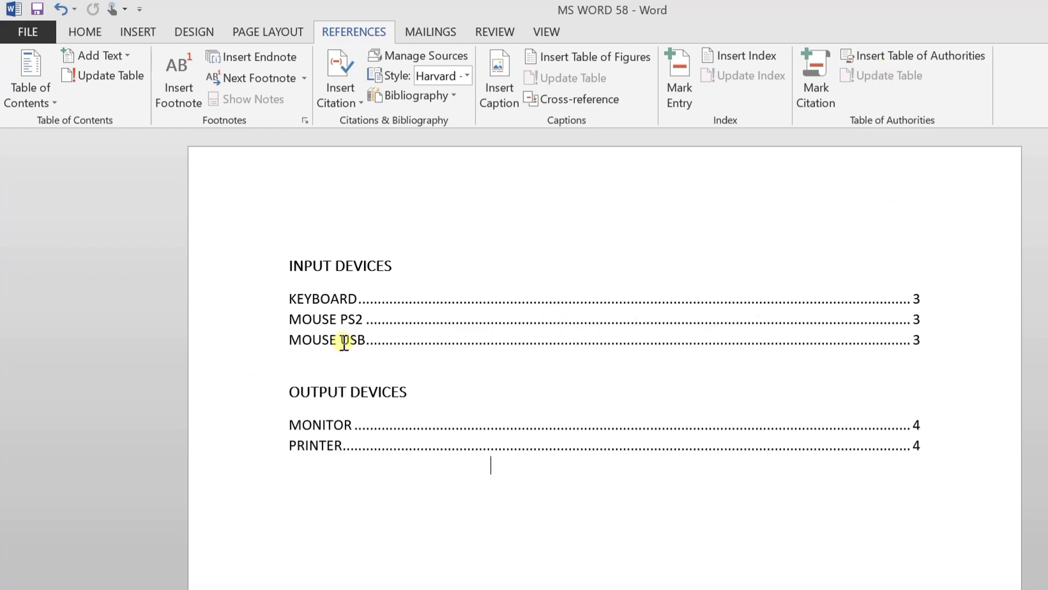
{"action": "left_click", "coordinate": [367, 318]}
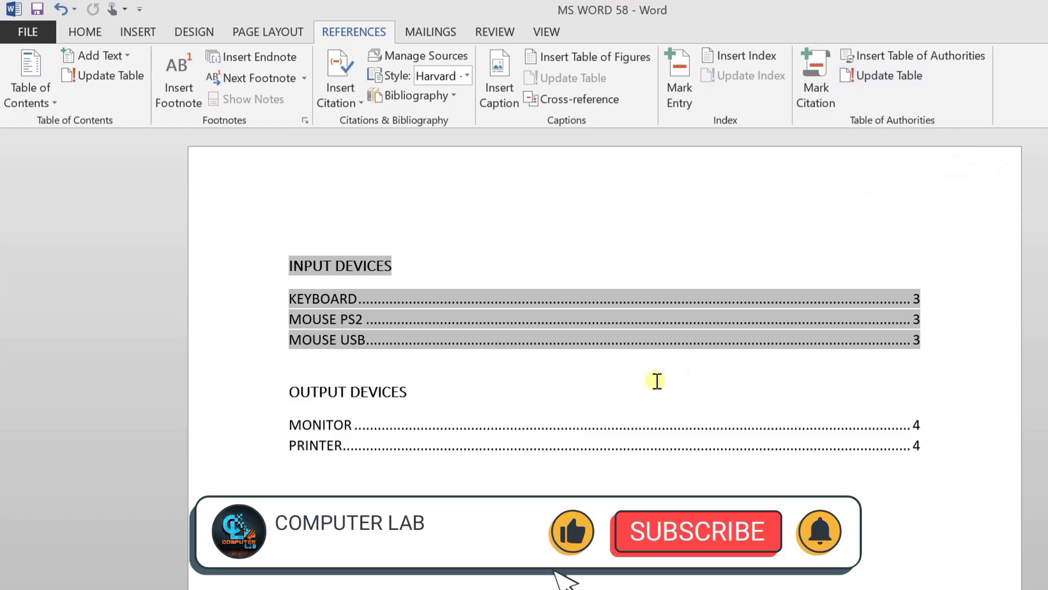
{"action": "left_click", "coordinate": [622, 388]}
{"action": "left_click", "coordinate": [502, 467]}
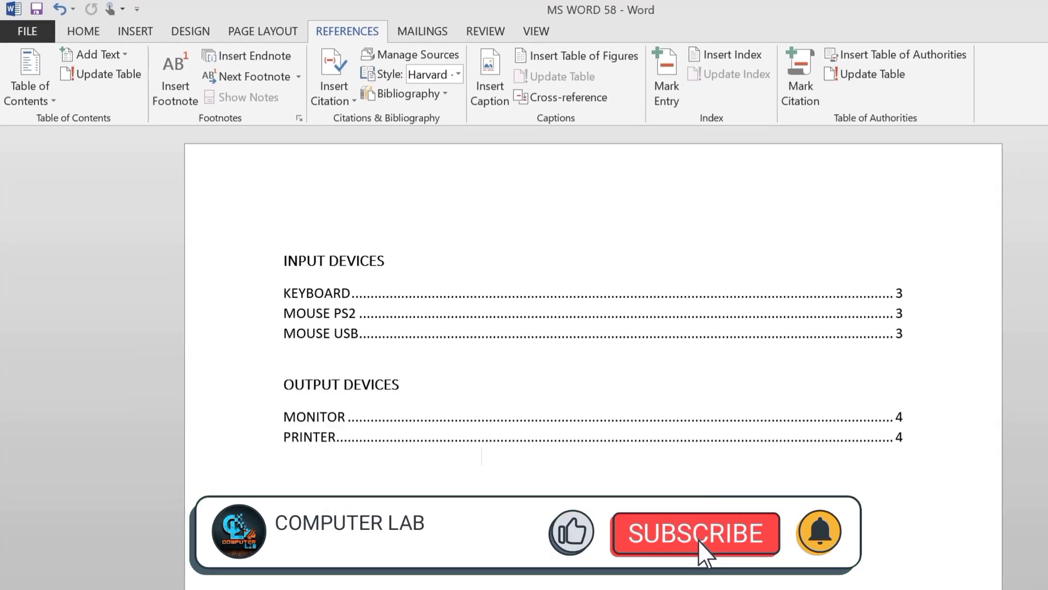